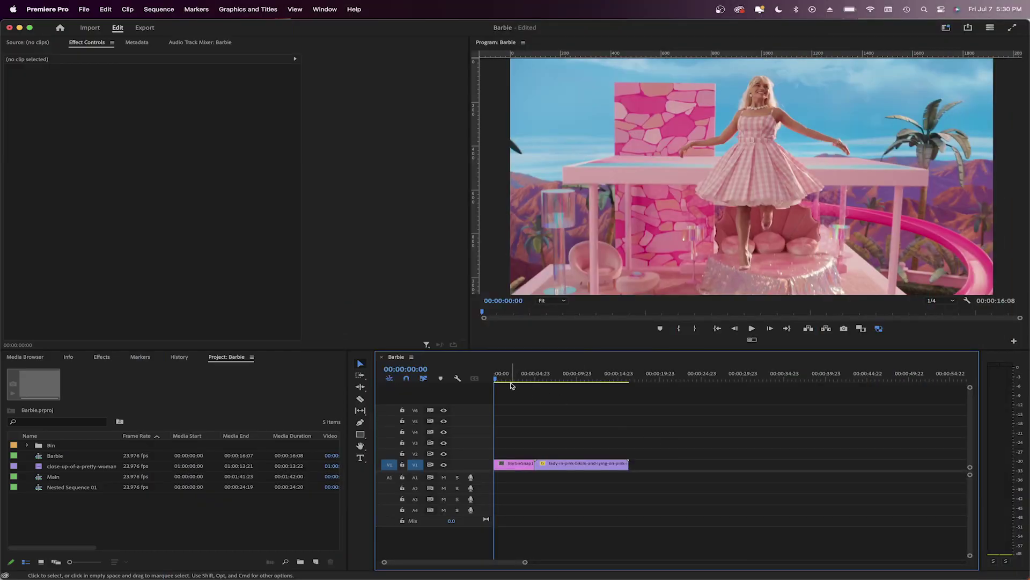
Scrub the playhead to about 00:00:06:05 so the pool clip fills the program monitor
drag(506, 384, 547, 388)
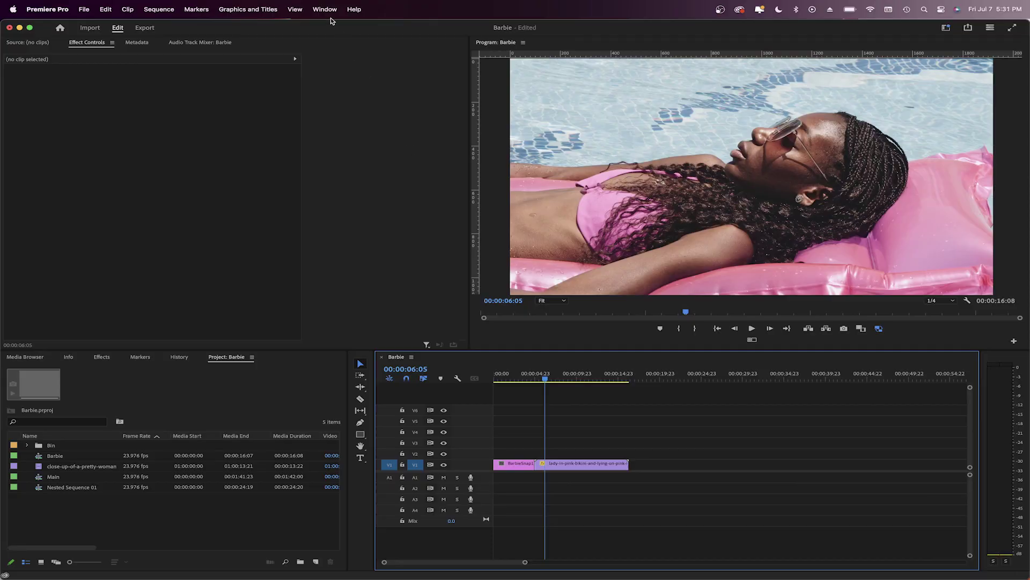
Switch Premiere Pro to the Color workspace from Window > Workspaces
click(324, 10)
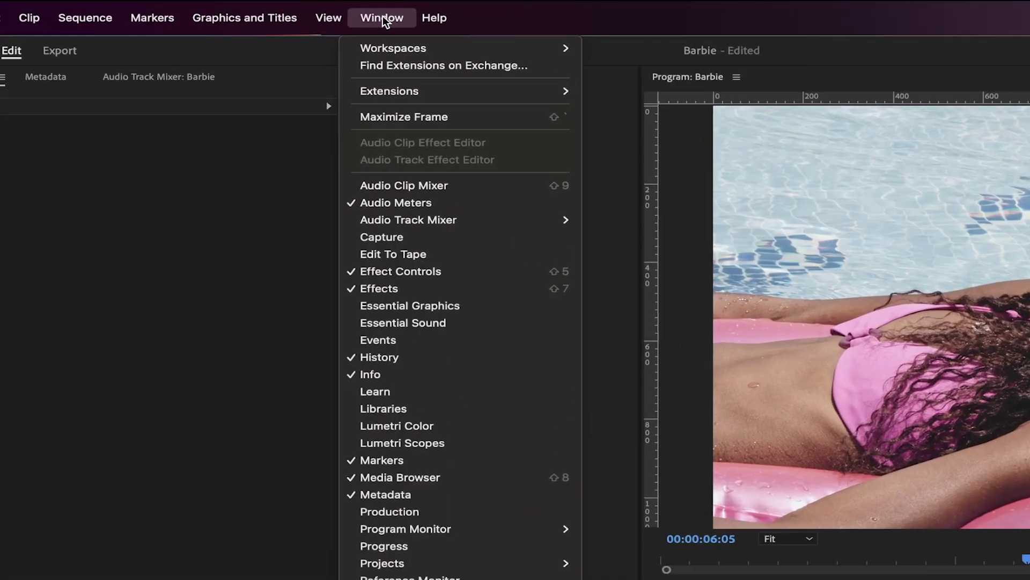
mouse_move(353, 28)
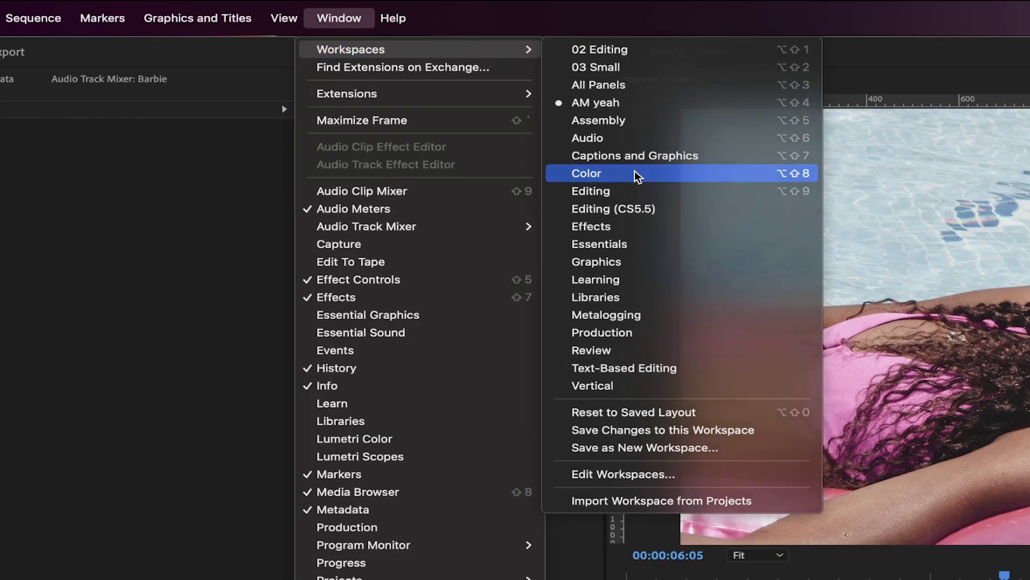
click(622, 189)
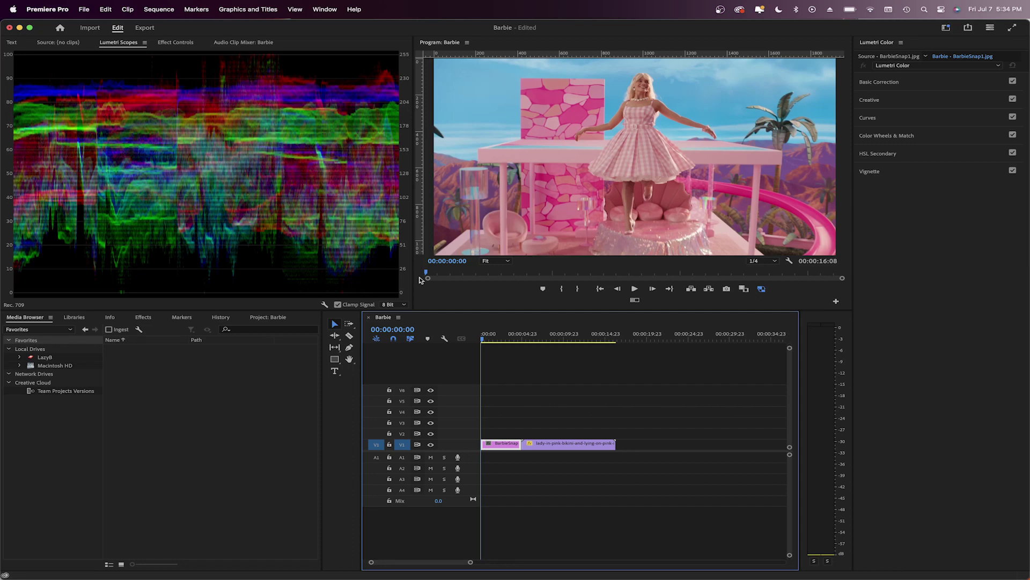
Show Color Wheels & Match with Comparison View, using the Barbie still as reference
click(538, 337)
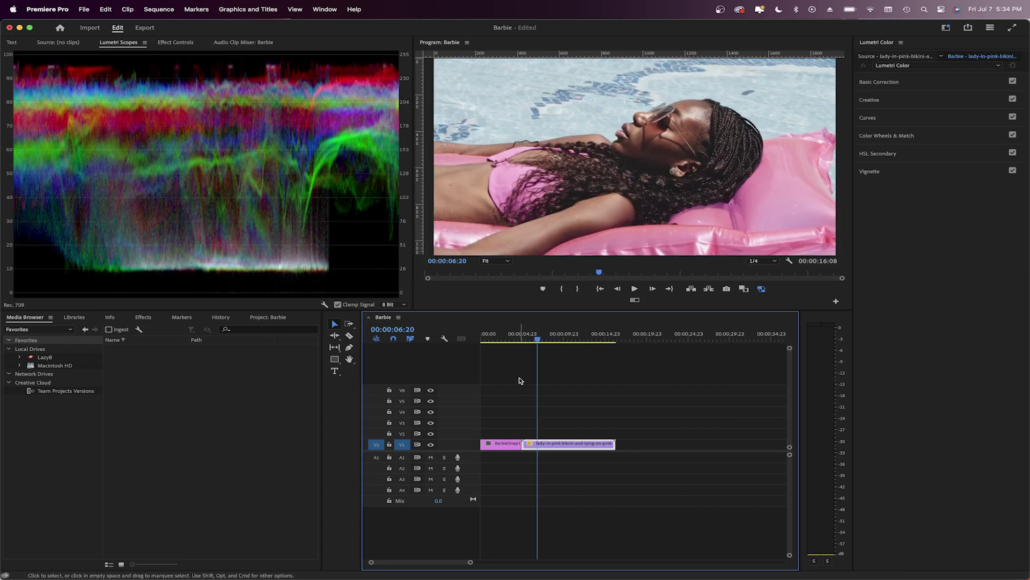
click(503, 339)
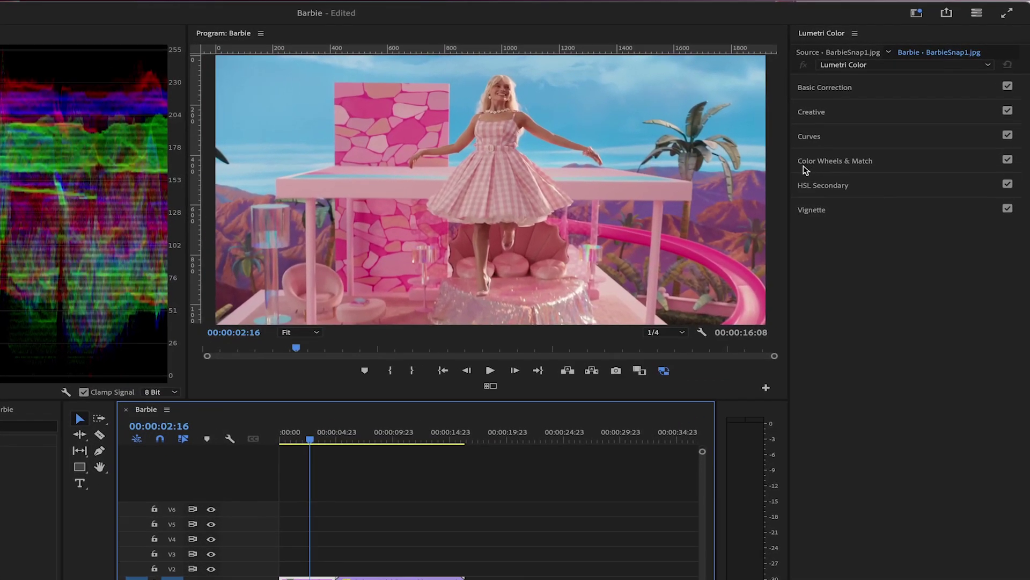
click(883, 167)
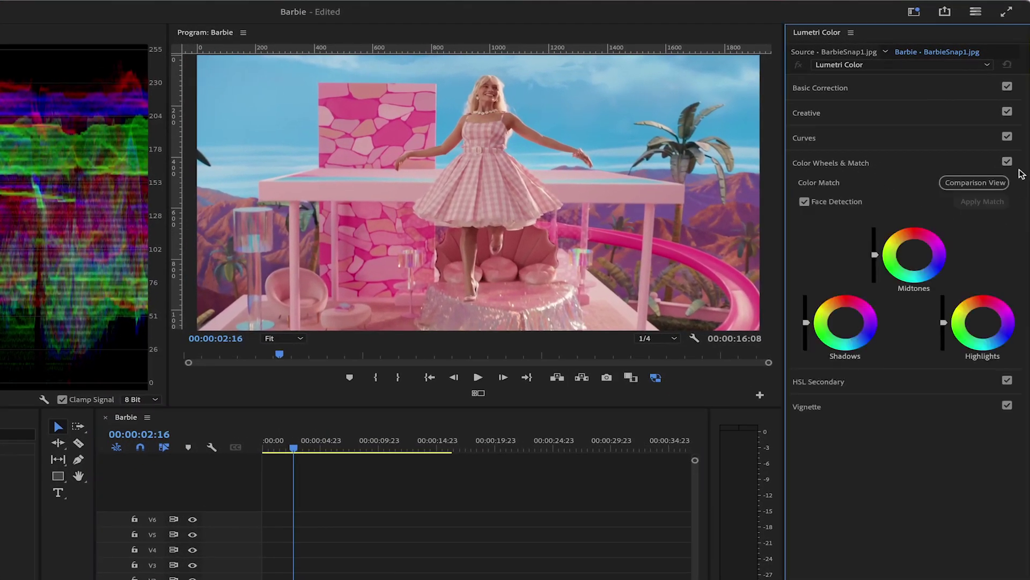
click(998, 187)
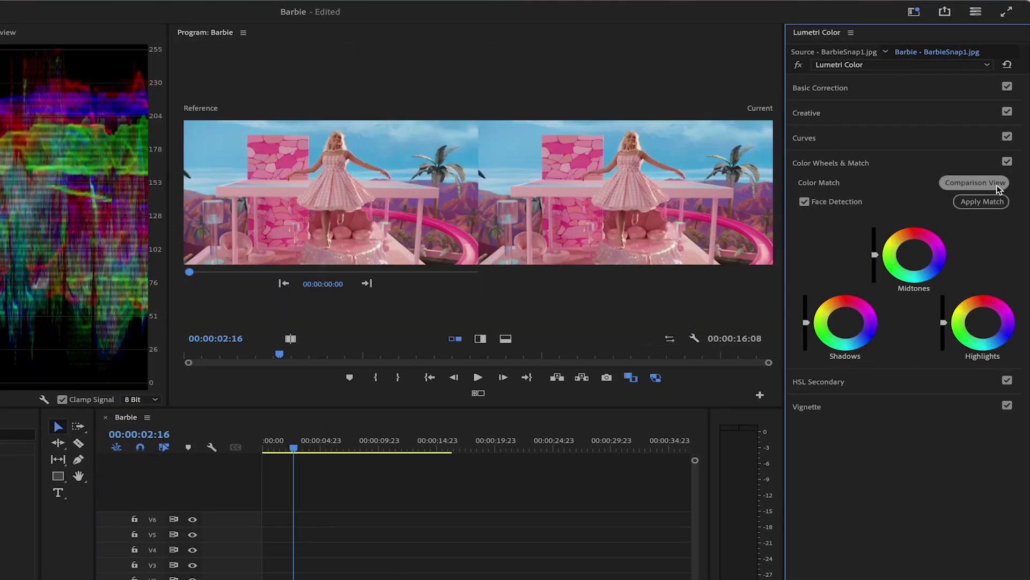
Apply Match to the pool clip, then nudge the Midtones wheel slightly
click(342, 440)
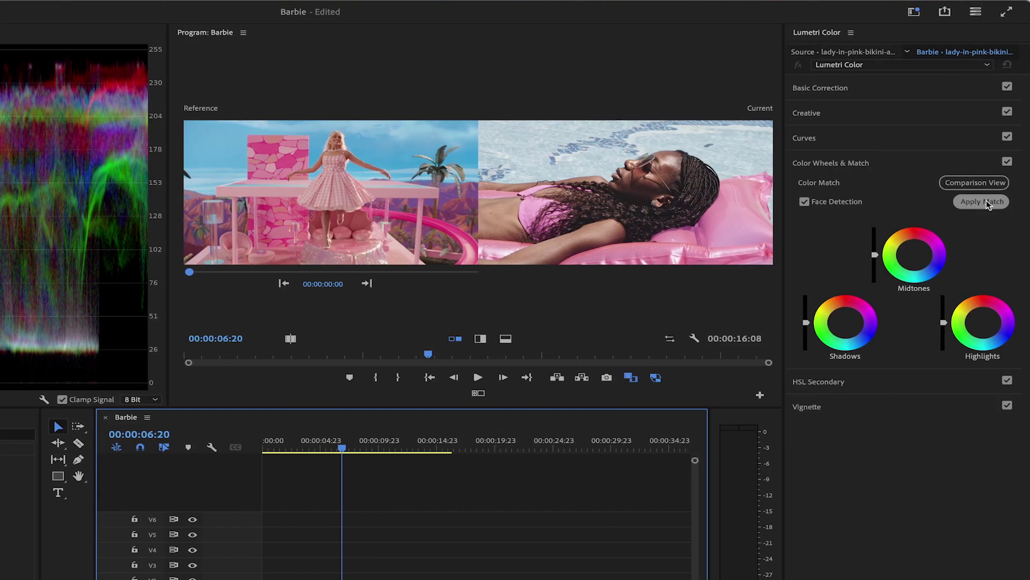
click(983, 201)
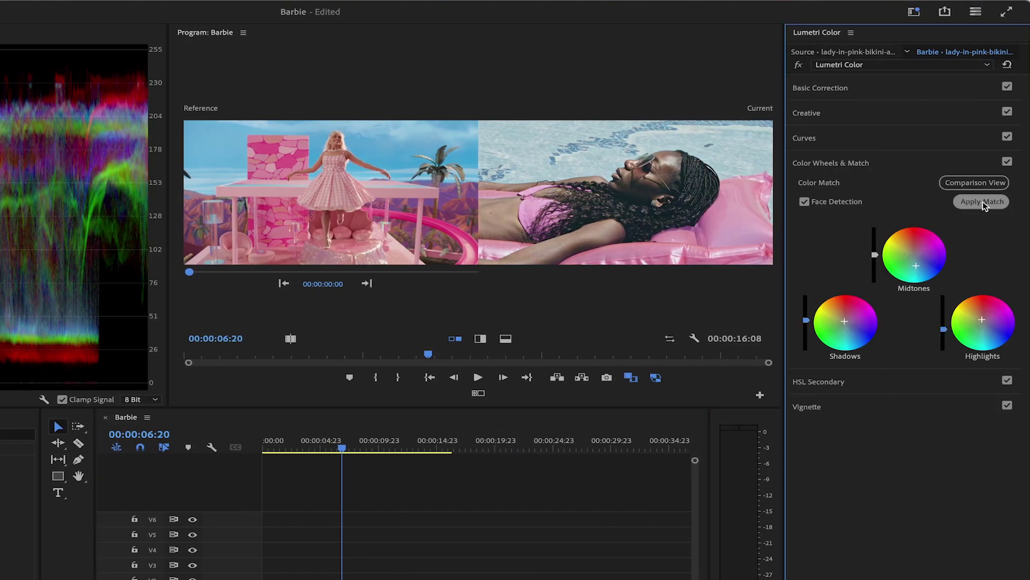
drag(916, 266, 914, 256)
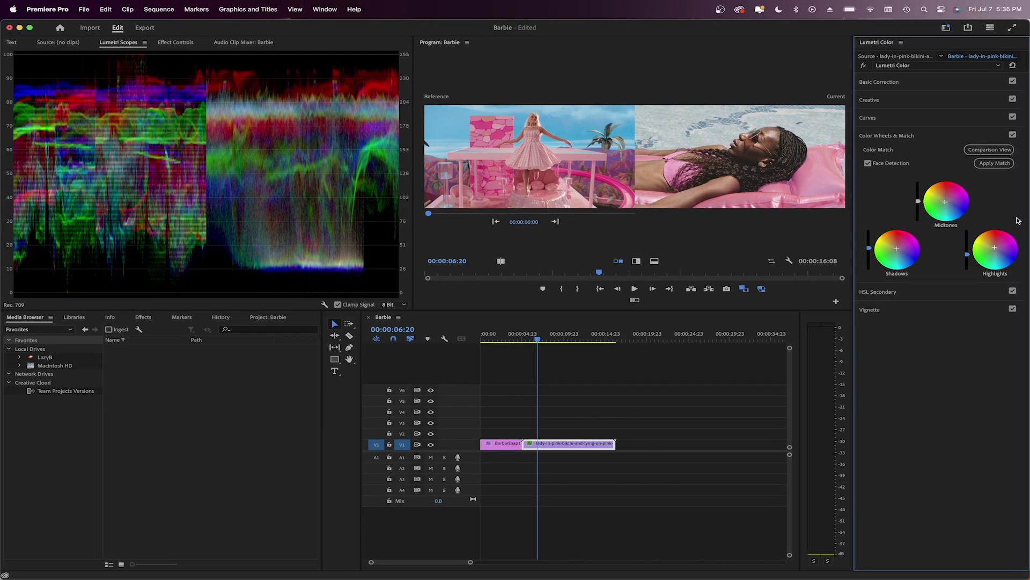
In Basic Correction, lower Exposure, Highlights and Shadows slightly
click(902, 141)
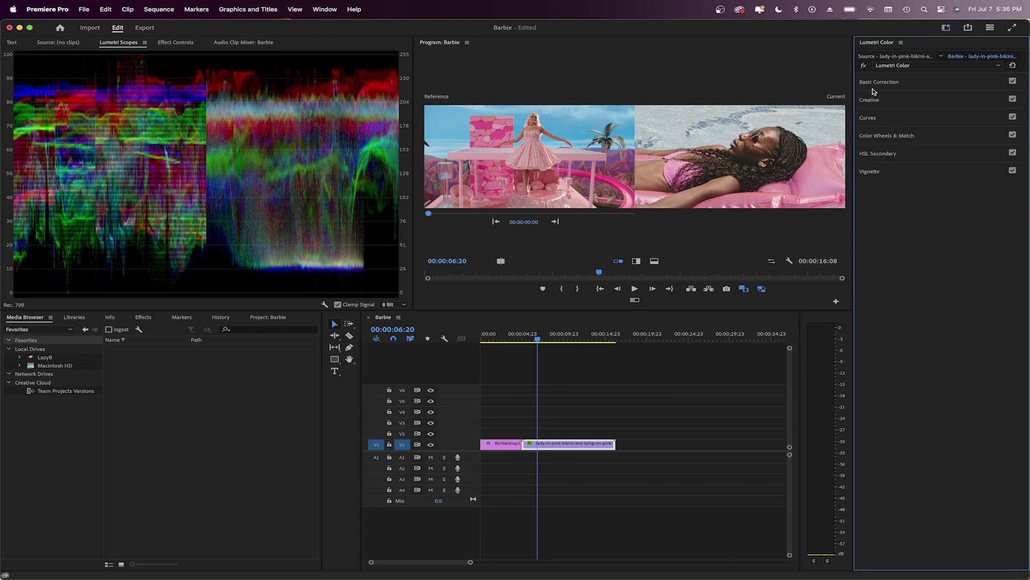
click(867, 83)
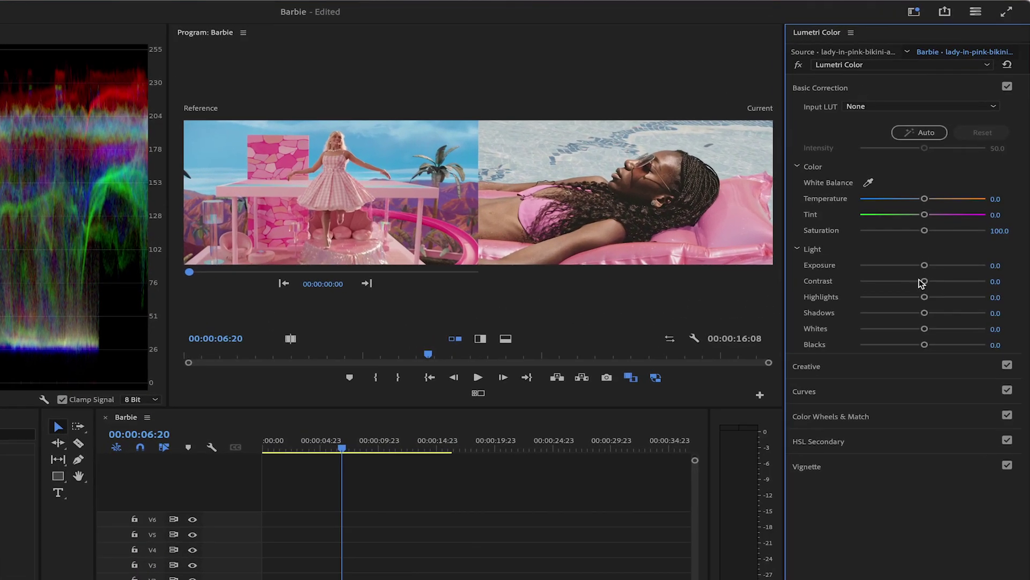
drag(925, 265, 922, 296)
mouse_move(924, 313)
mouse_down()
mouse_move(931, 329)
mouse_move(910, 313)
mouse_up()
click(846, 87)
Shape the RGB curve into a gentle S-curve with a lower and upper point
click(828, 141)
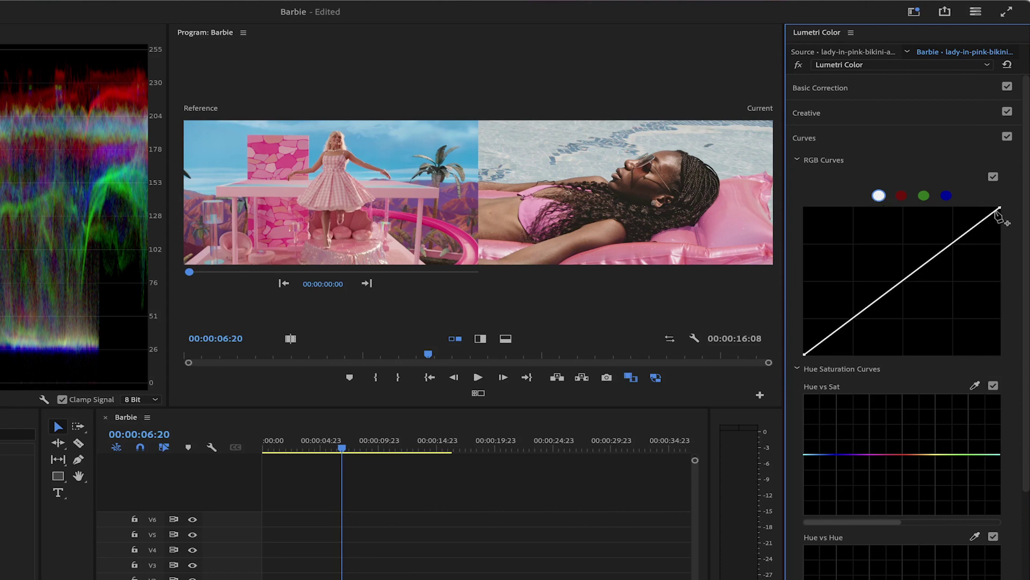
drag(999, 210, 1007, 179)
drag(806, 355, 806, 395)
drag(894, 286, 911, 292)
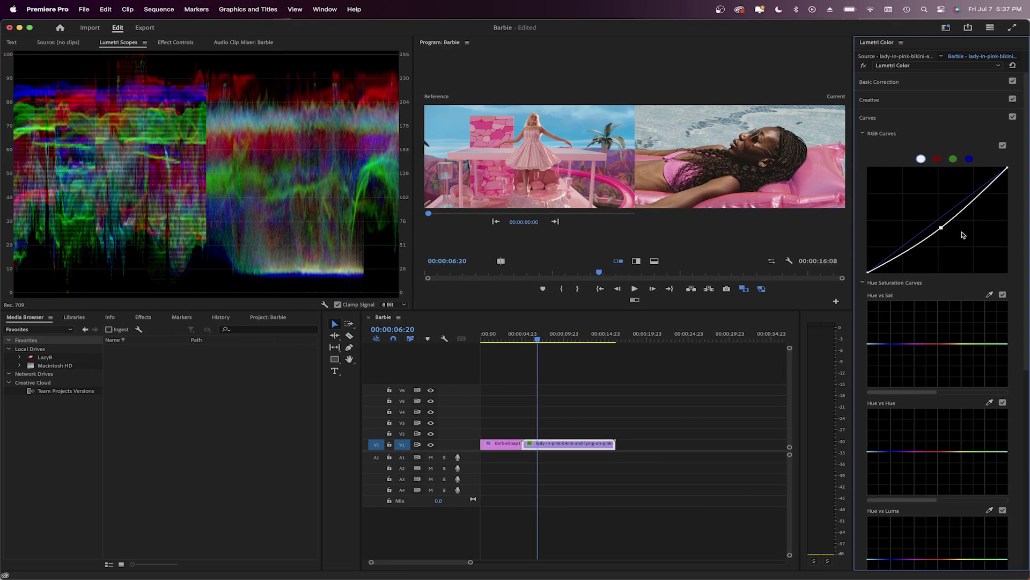
double_click(963, 234)
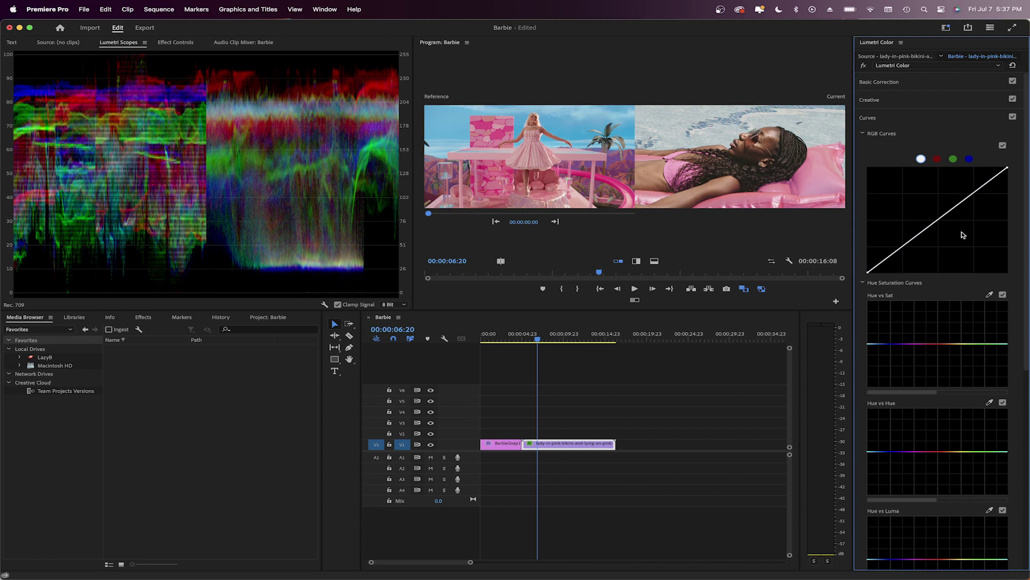
click(987, 186)
drag(893, 254, 894, 259)
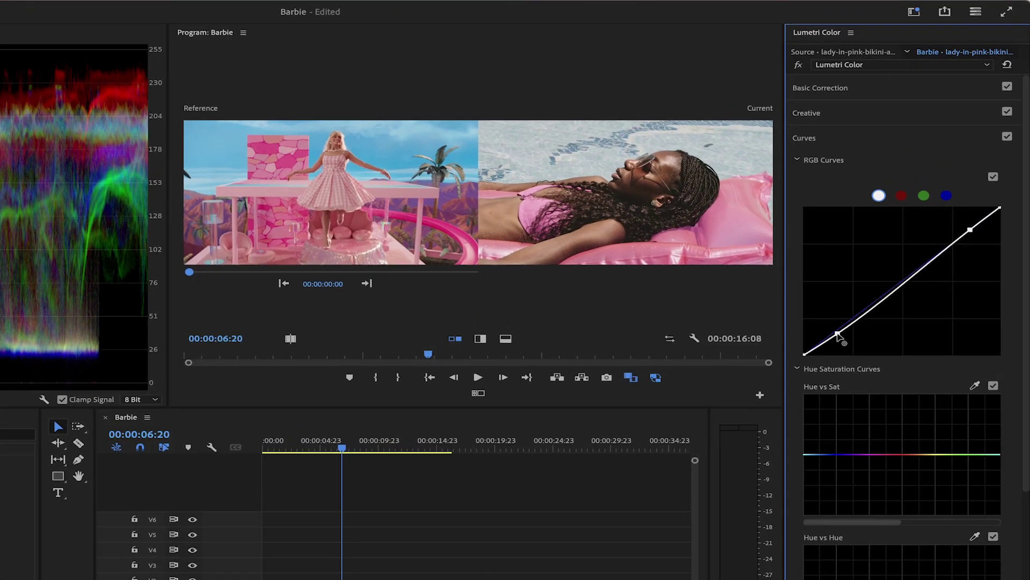
drag(969, 231, 963, 227)
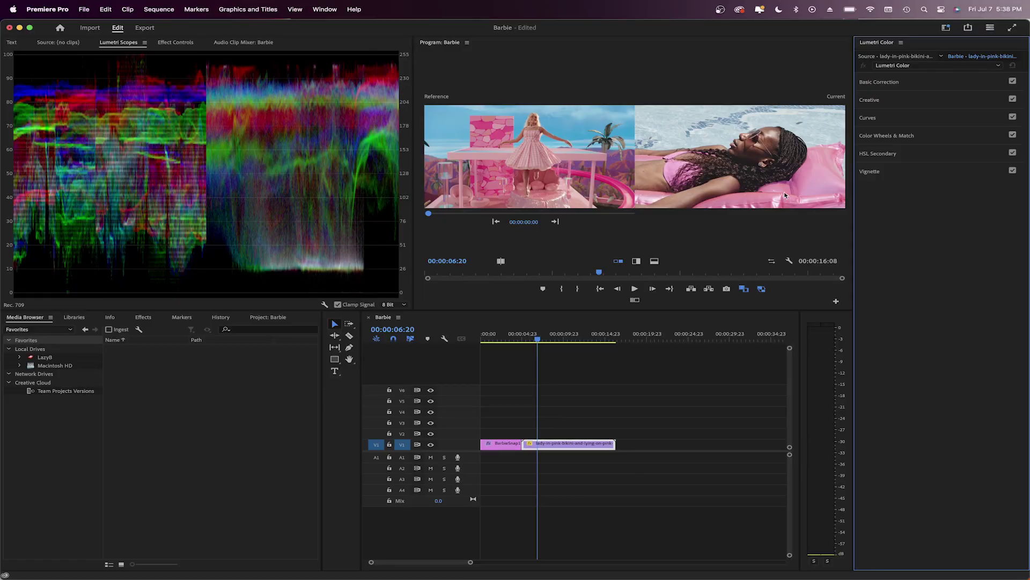
Lower Highlights to -26.7, Whites slightly and Shadows to -25.6 in Basic Correction
click(889, 89)
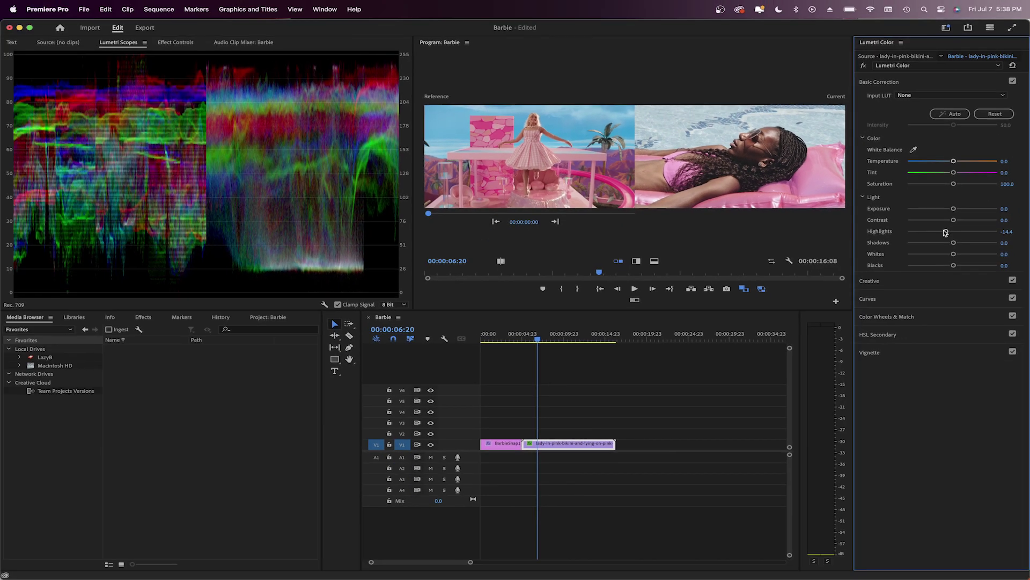
drag(913, 297, 904, 297)
drag(954, 256, 941, 244)
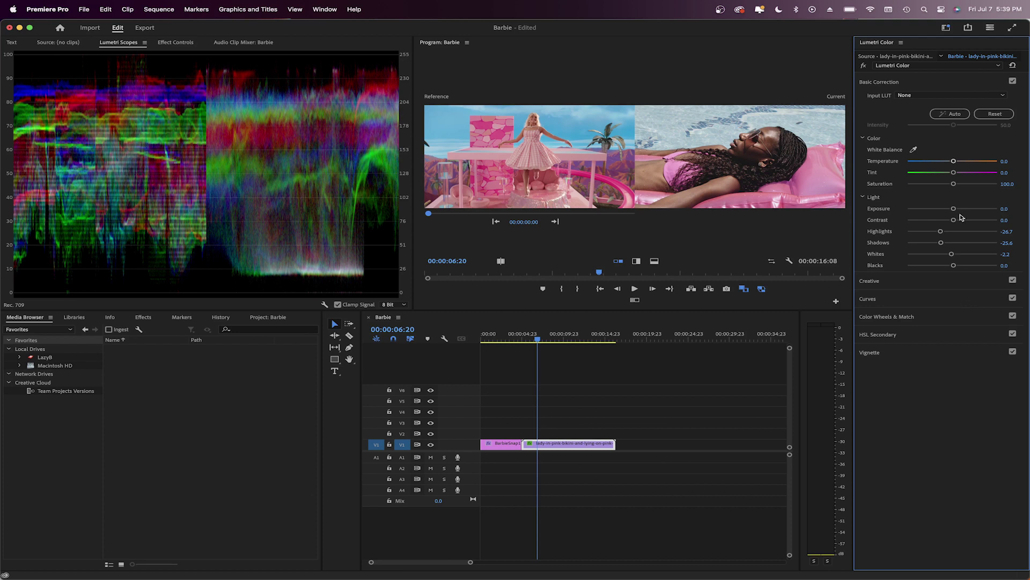
click(921, 82)
Raise Creative Vibrance to 33.3 and lower Highlights further to -35.6
click(912, 101)
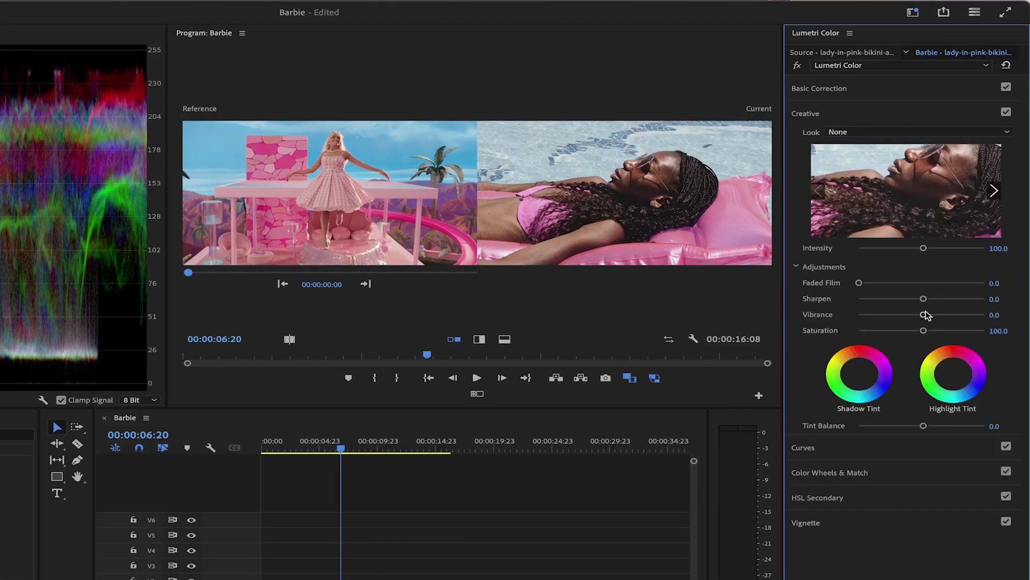
mouse_move(924, 314)
mouse_down()
mouse_move(943, 315)
mouse_move(927, 331)
mouse_up()
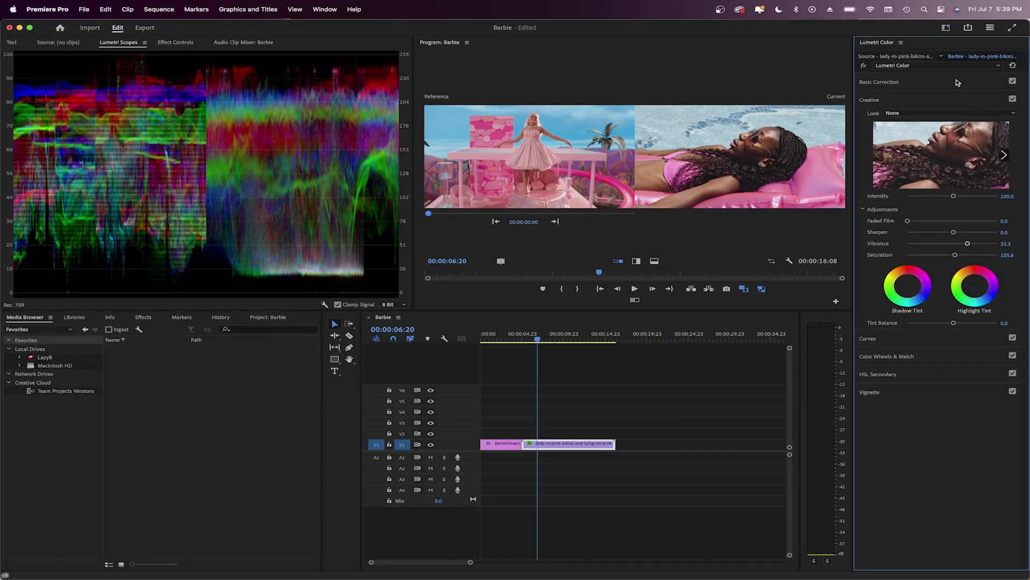
click(906, 102)
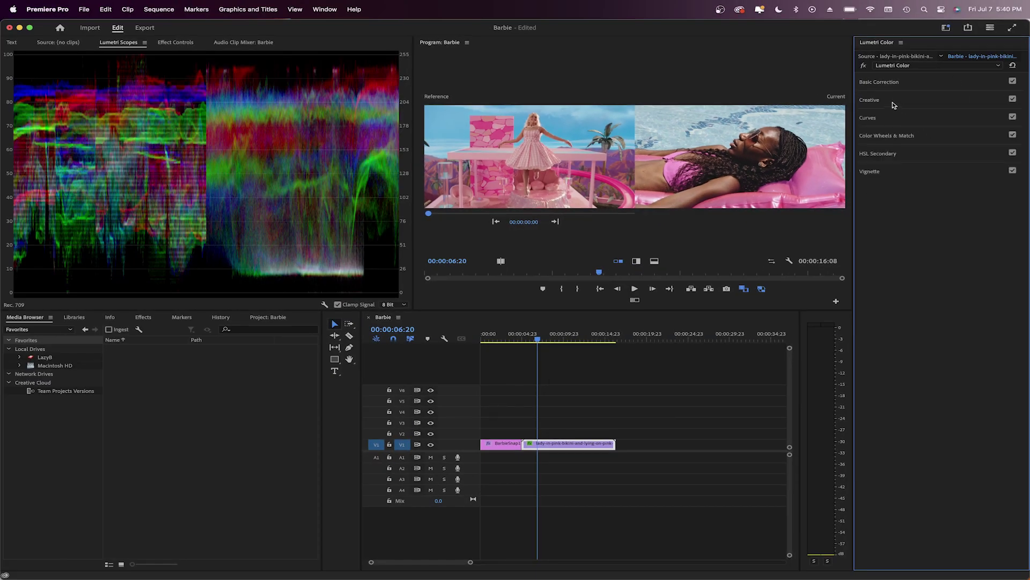
click(891, 83)
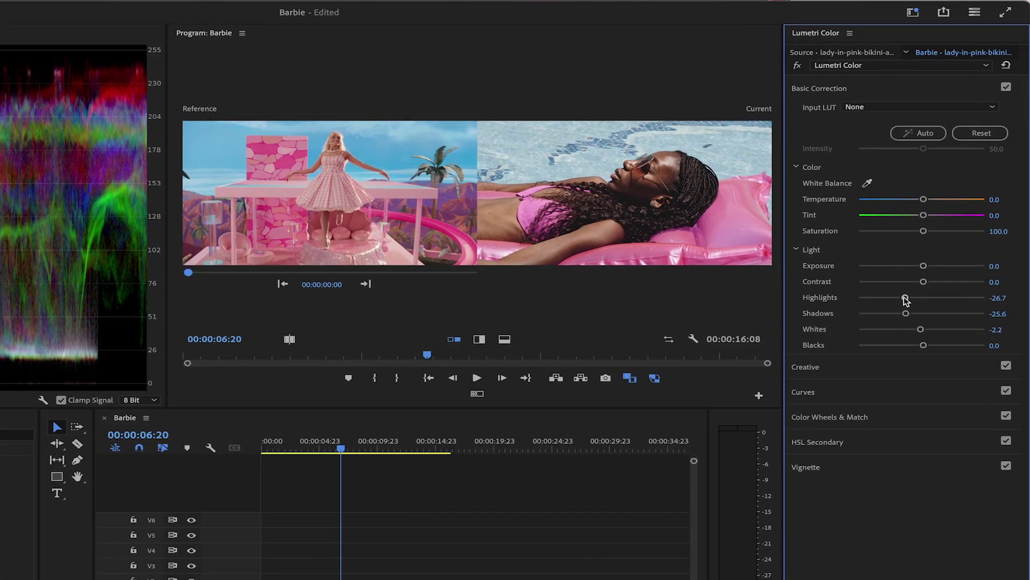
drag(906, 299, 900, 299)
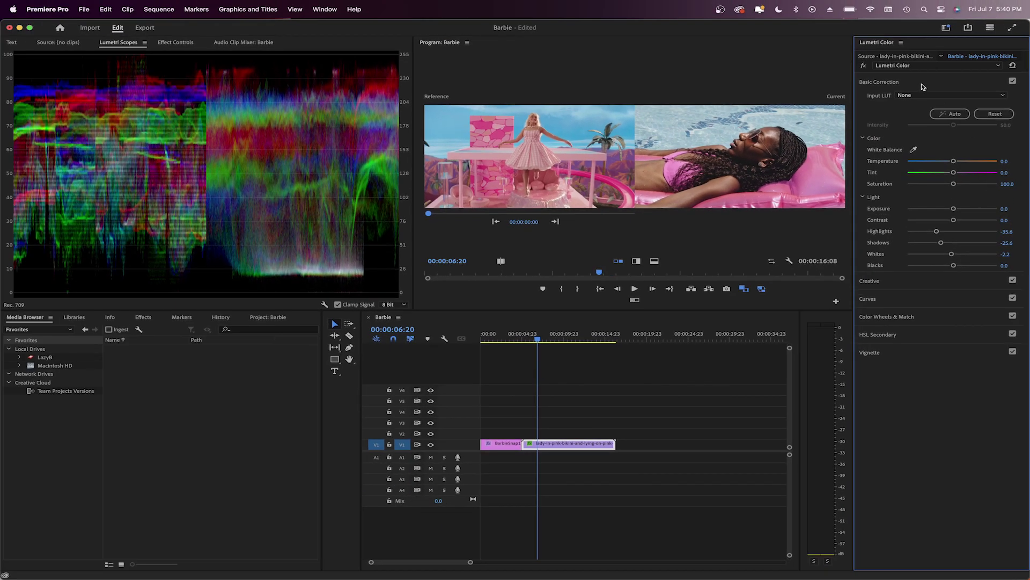
click(921, 83)
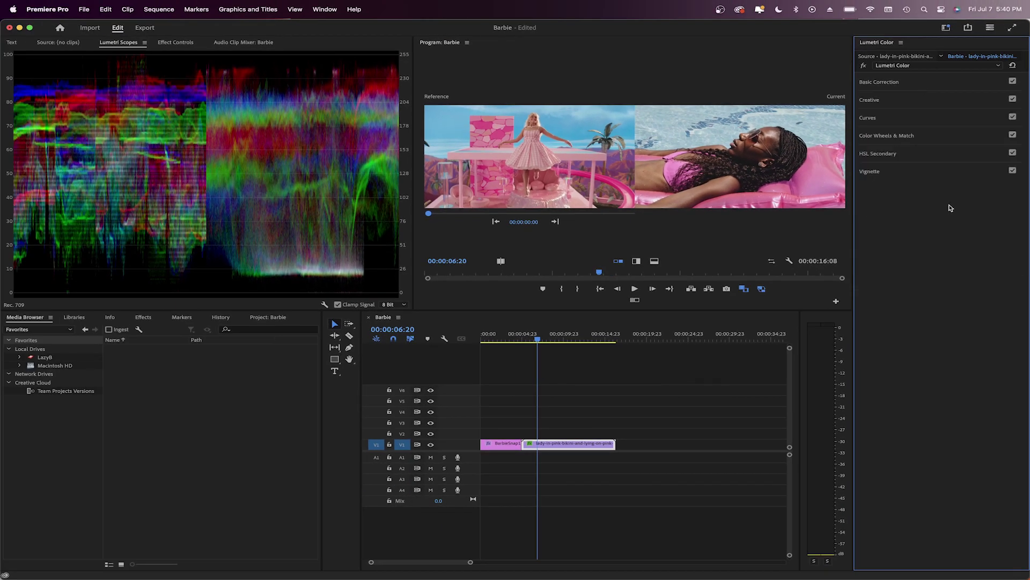
Push the Shadows wheel toward green and shift the Midtones colour balance
click(932, 137)
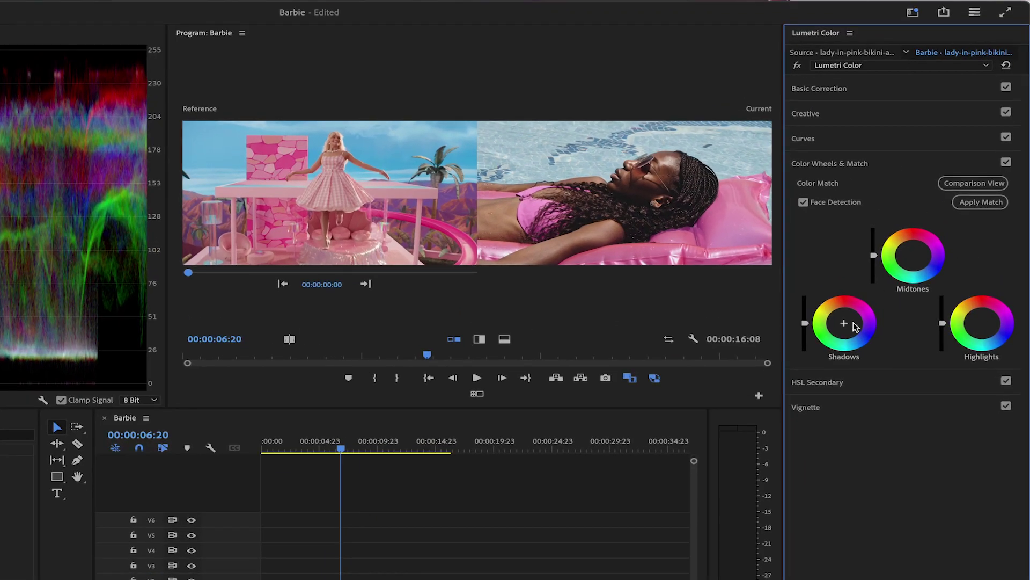
drag(856, 327, 846, 322)
drag(913, 256, 915, 256)
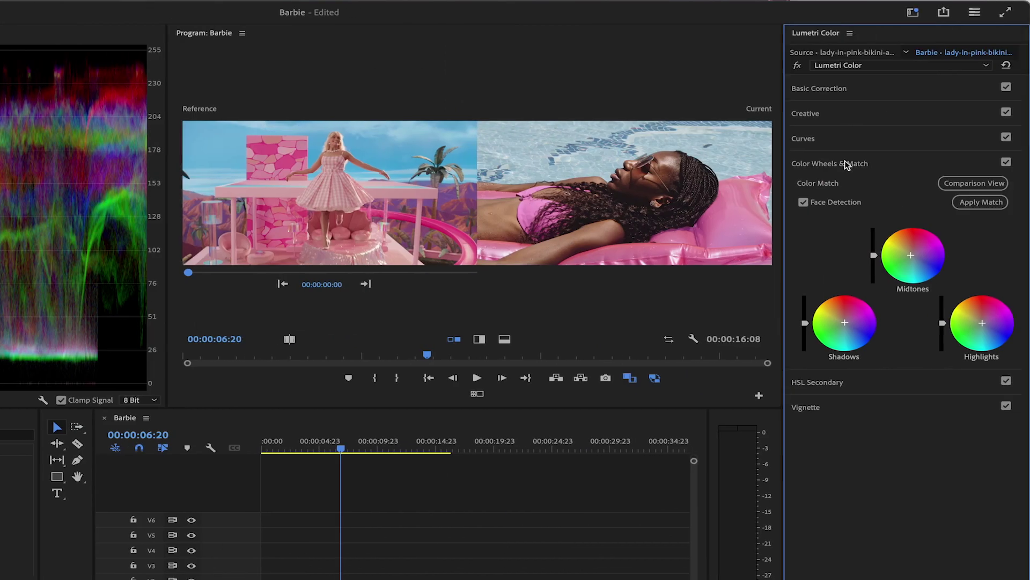
Boost blue and magenta saturation in Hue vs Sat using the eyedropper-picked hue
click(843, 164)
click(826, 140)
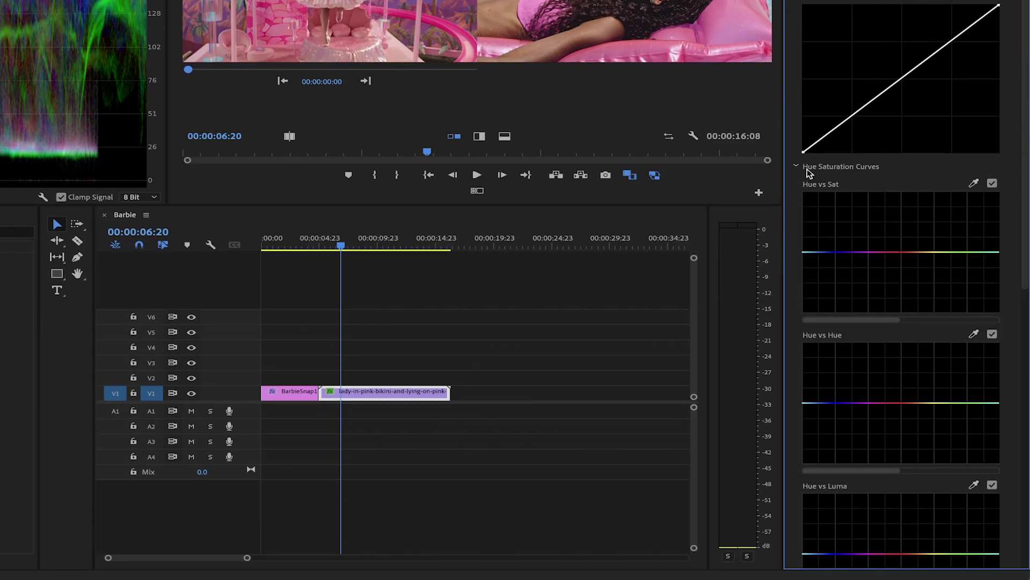
click(799, 169)
click(799, 169)
click(973, 184)
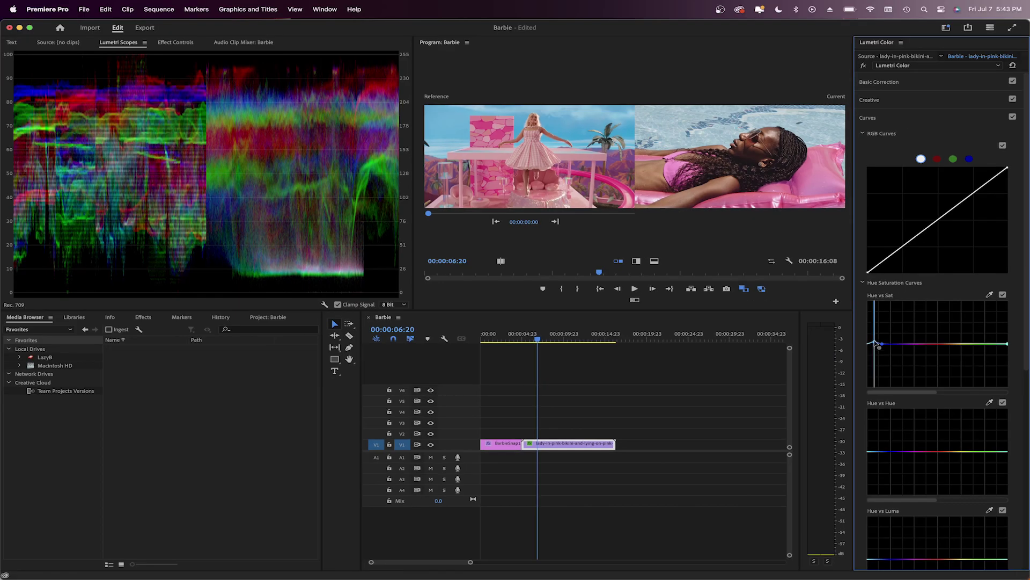
drag(879, 340, 873, 290)
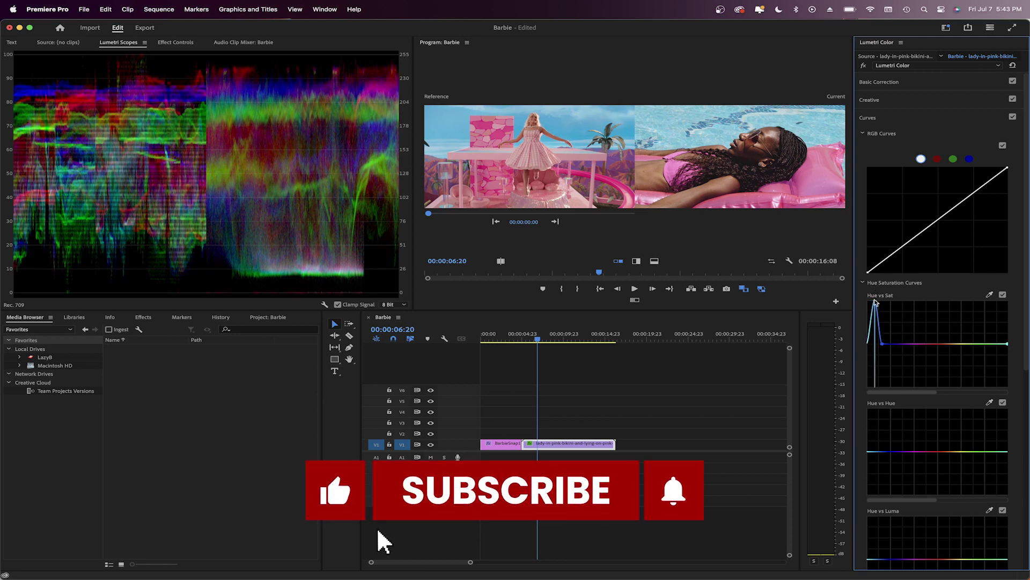
drag(875, 303, 915, 292)
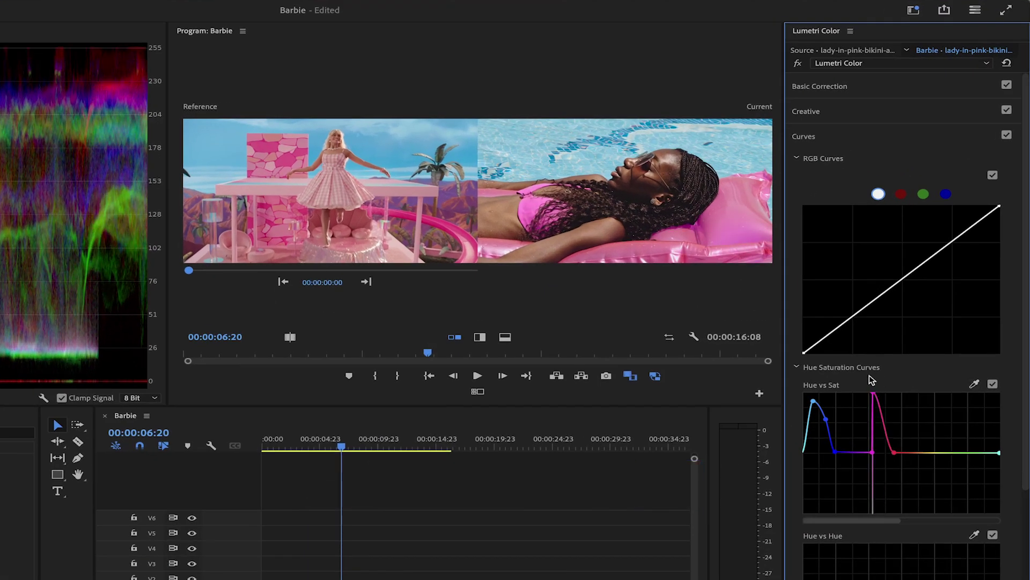
drag(870, 380, 873, 406)
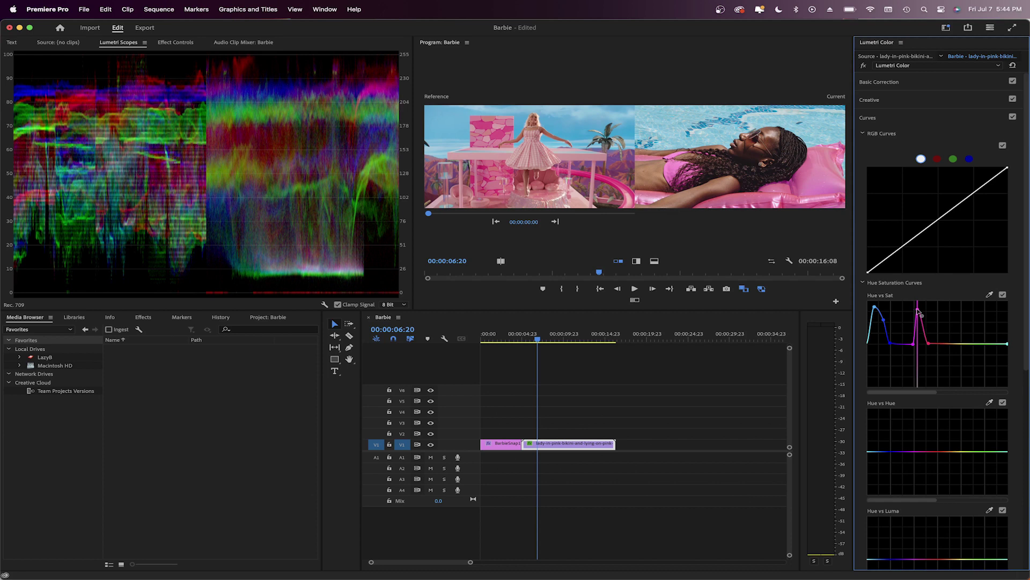
drag(919, 311, 921, 317)
Darken the pink hues with the Hue vs Luma curve
scroll(934, 322, down, 10)
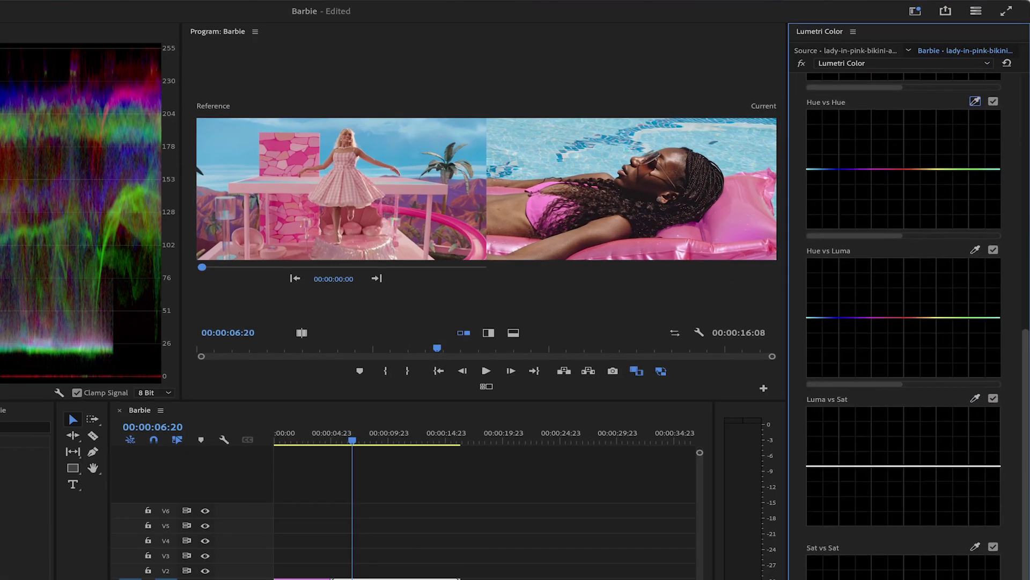
scroll(901, 322, down, 1)
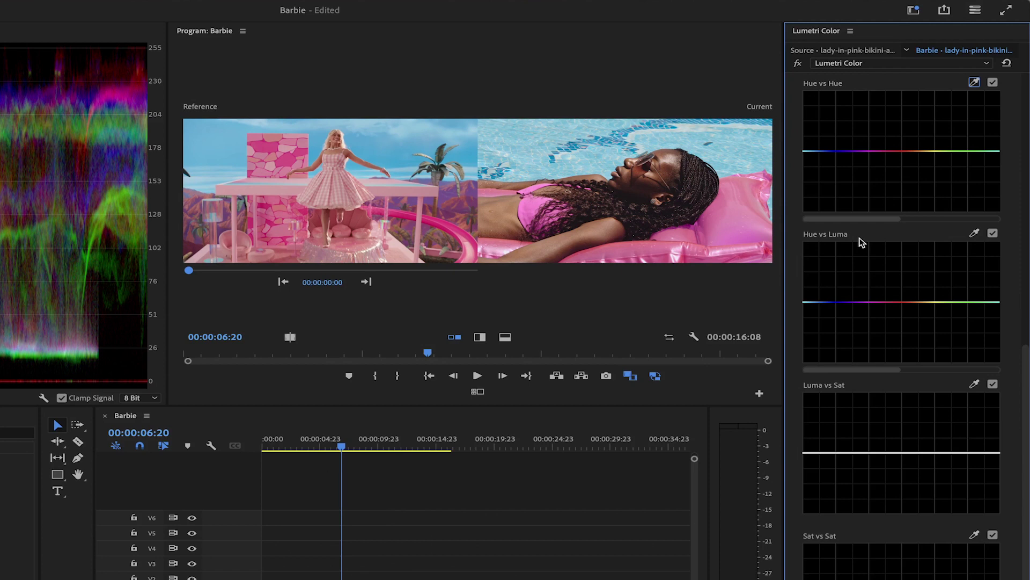
drag(814, 302, 814, 306)
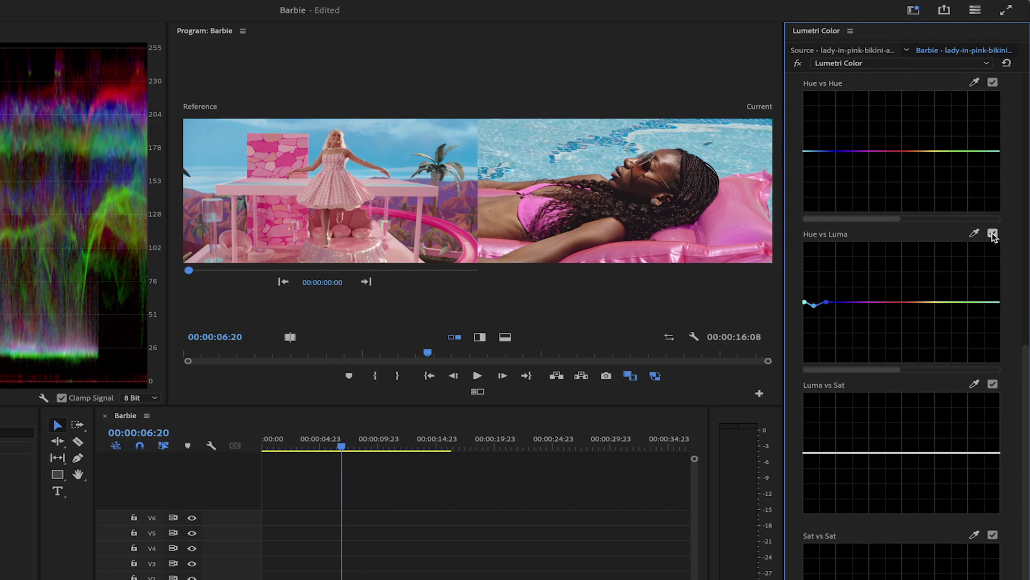
click(993, 234)
click(993, 234)
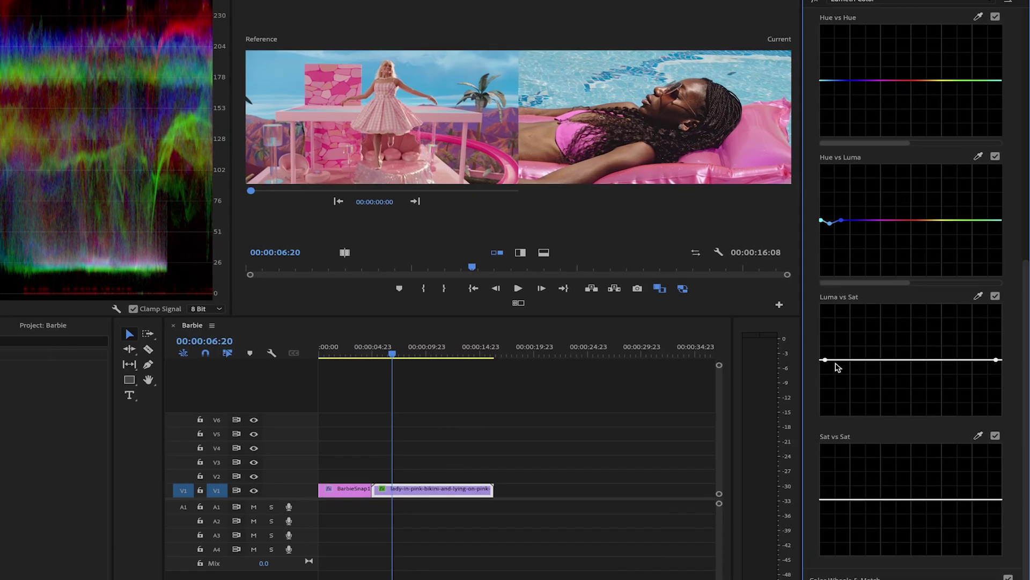
Flip the Luma vs Sat curve so saturation increases with brightness
drag(876, 344, 878, 356)
mouse_move(818, 382)
mouse_down()
mouse_move(816, 318)
mouse_move(810, 365)
mouse_up()
drag(1000, 365, 1005, 424)
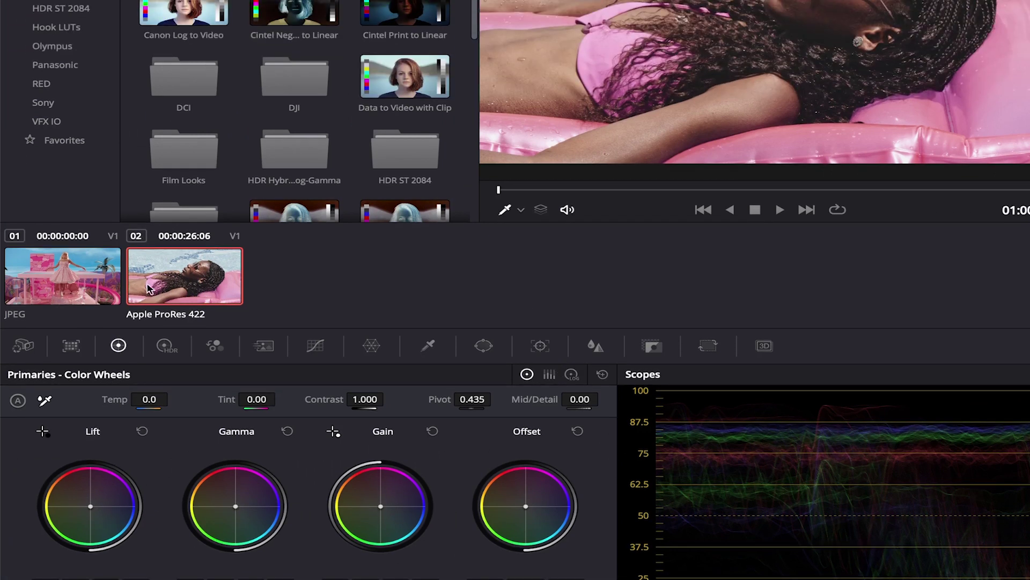
Load the woman-on-float clip 02 into the Color page viewer after checking clip 01
click(94, 184)
click(188, 286)
Select the pool clip and hide the clip thumbnails to enlarge the viewer
click(81, 281)
click(180, 287)
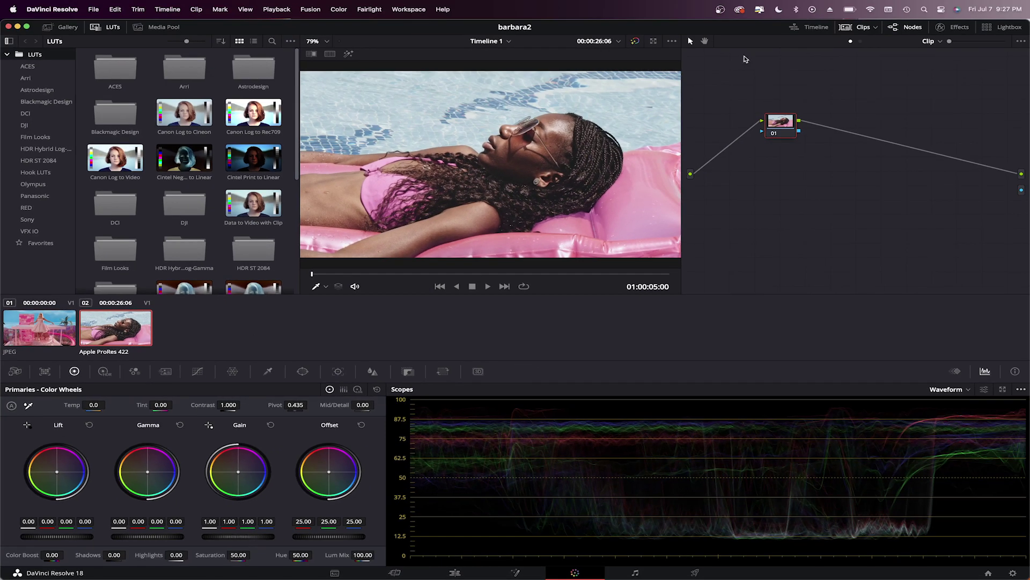
click(851, 28)
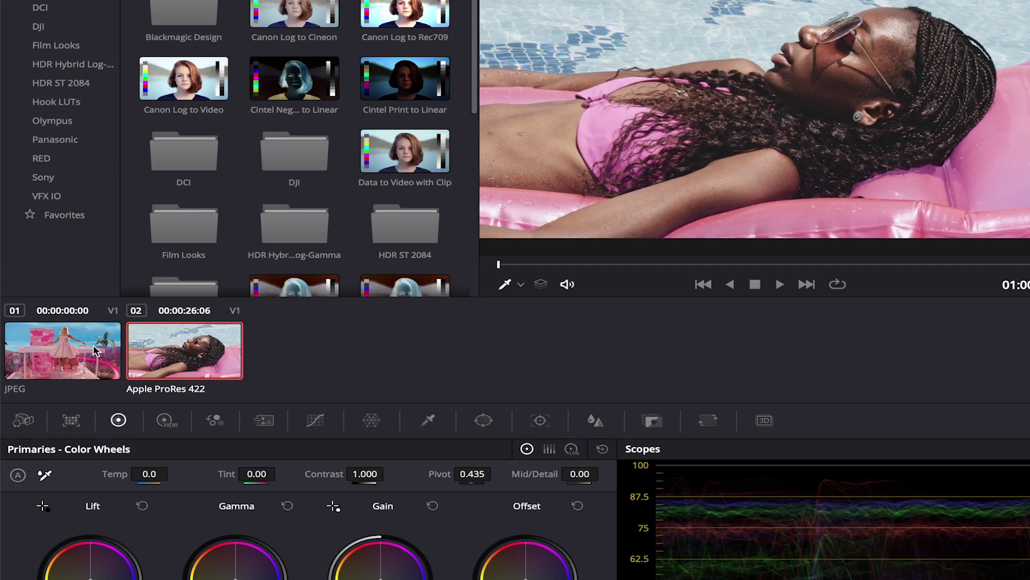
Apply Shot Match to this Clip from the Barbie thumbnail, then enable split screen
right_click(95, 351)
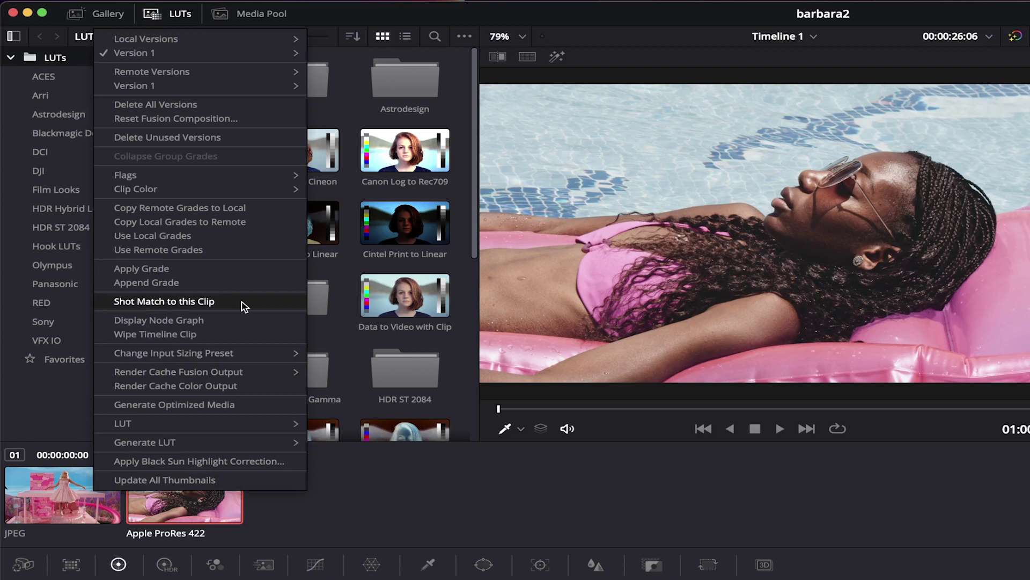
click(241, 302)
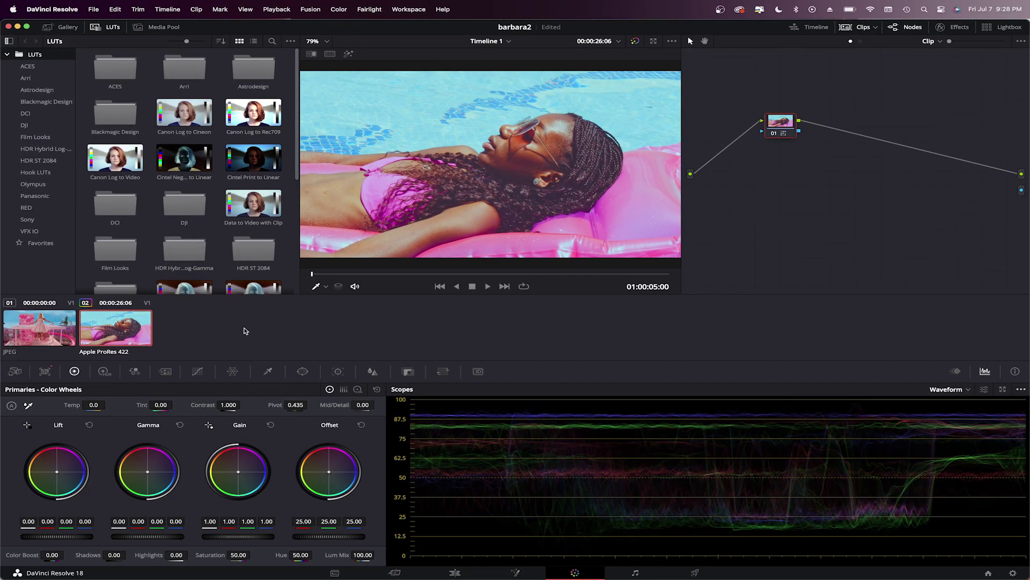
click(329, 54)
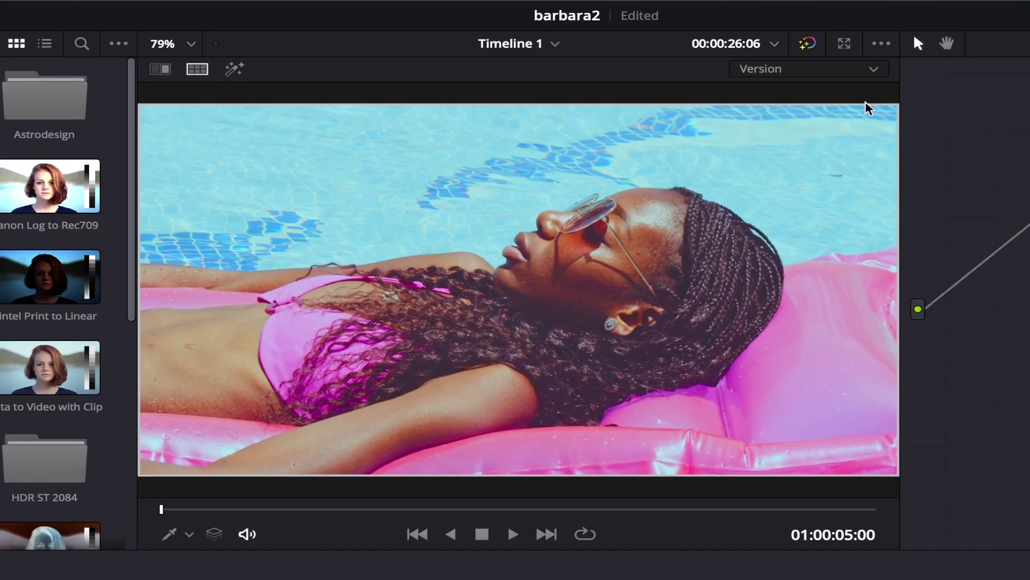
Try the Neighbor Clips split-screen comparison, then return to a single-clip viewer
click(858, 72)
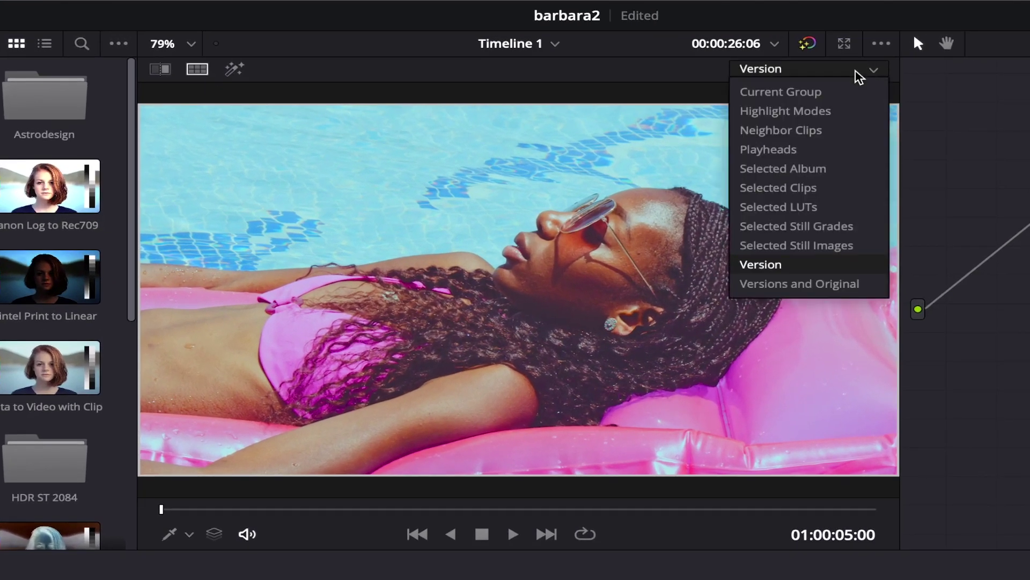
click(825, 132)
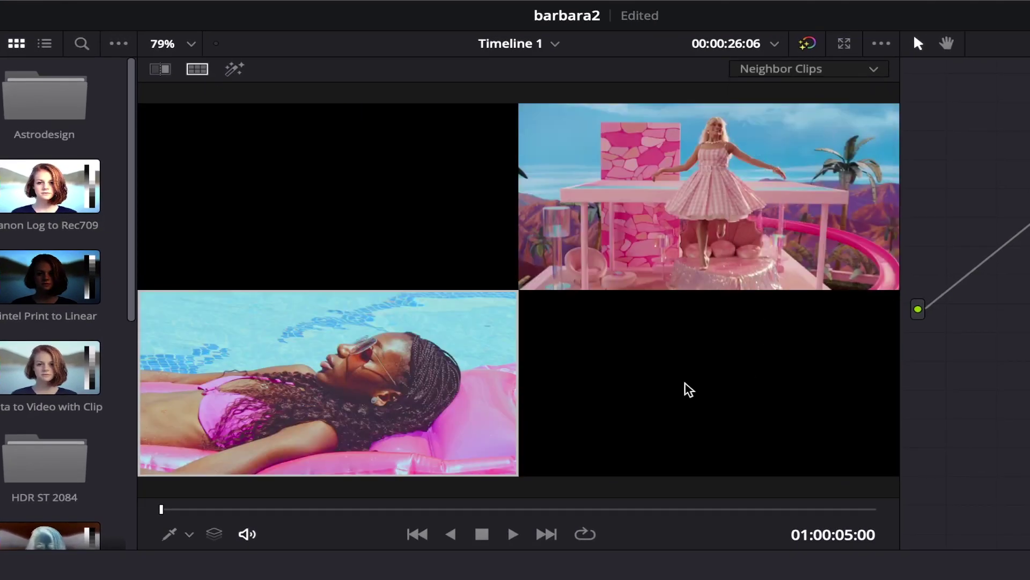
click(161, 70)
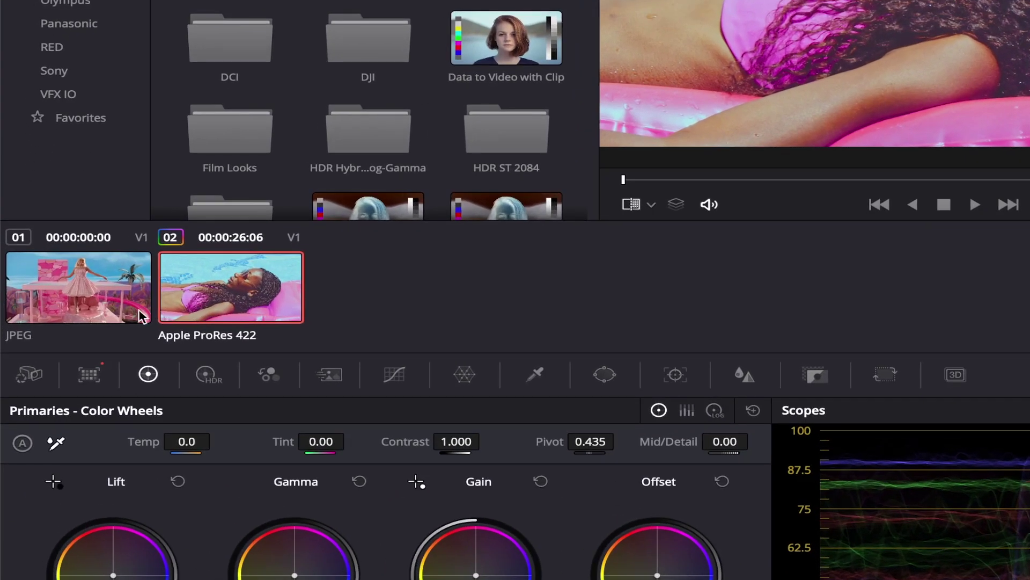
Grab a still of the Barbie clip 01 frame and view it in the Gallery
click(36, 336)
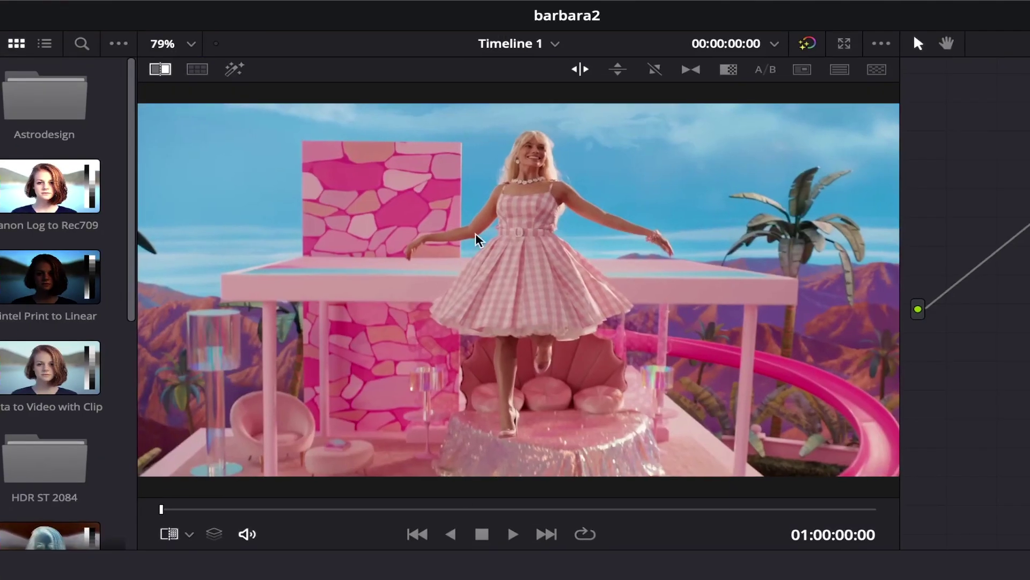
right_click(478, 237)
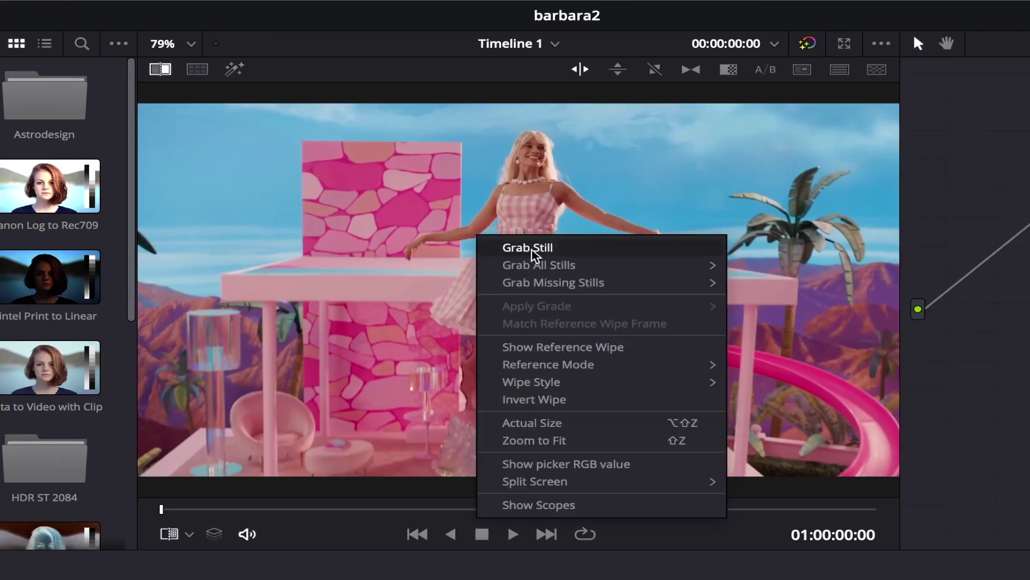
click(573, 251)
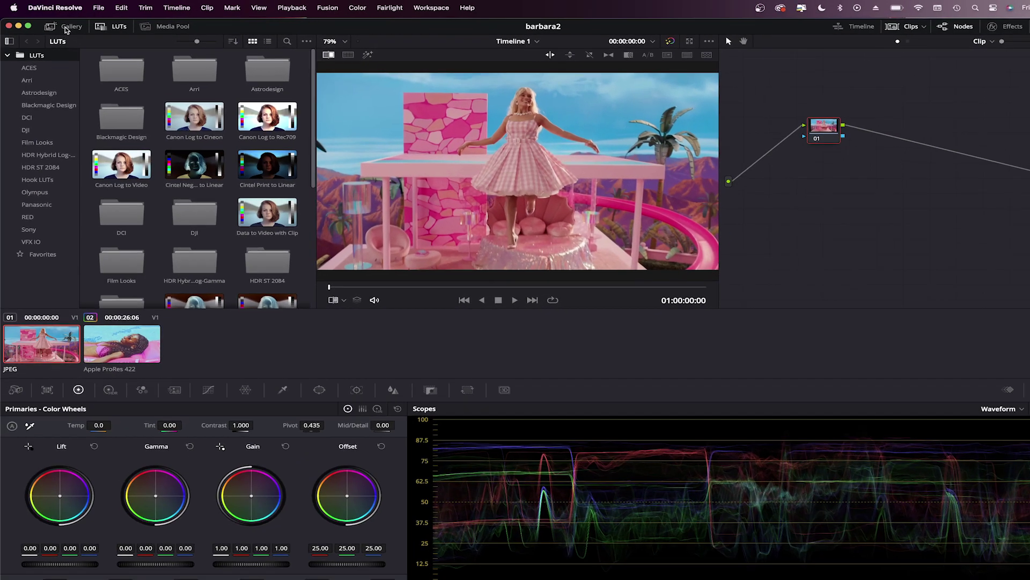
click(61, 28)
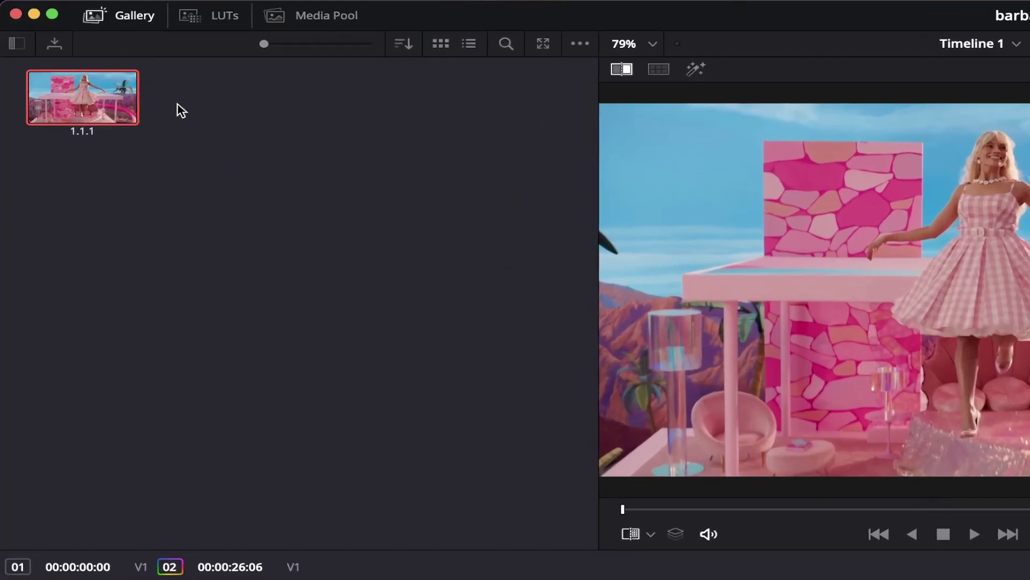
Turn on a split-screen wipe of the pool clip against the Barbie still, widening the pool side
click(237, 299)
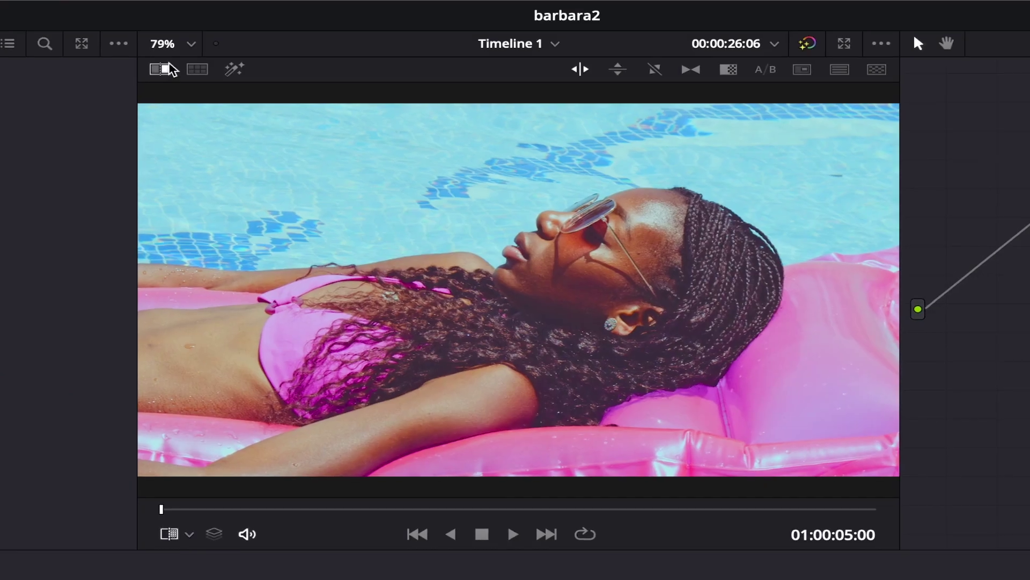
click(169, 65)
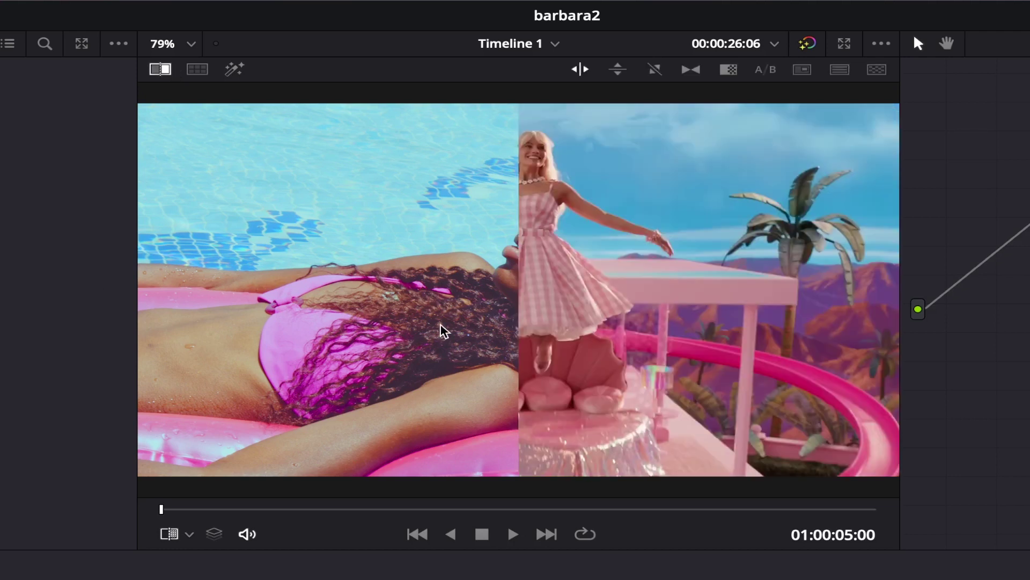
drag(837, 209, 639, 277)
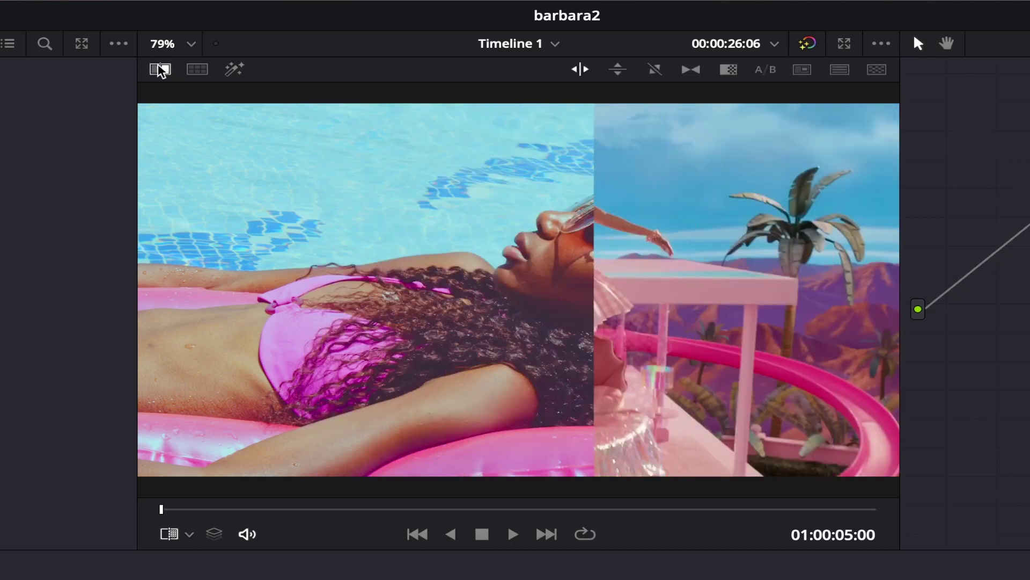
Try horizontal, mix, difference, box, striped and checkerboard wipes, ending on vertical split
click(617, 69)
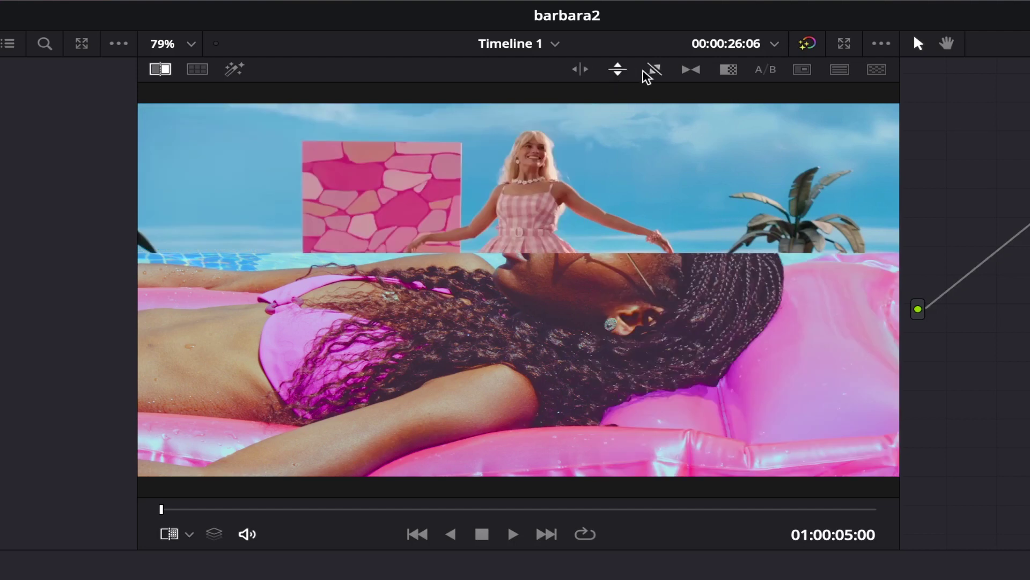
click(691, 68)
click(728, 69)
click(766, 69)
click(802, 69)
click(839, 70)
click(877, 70)
click(580, 69)
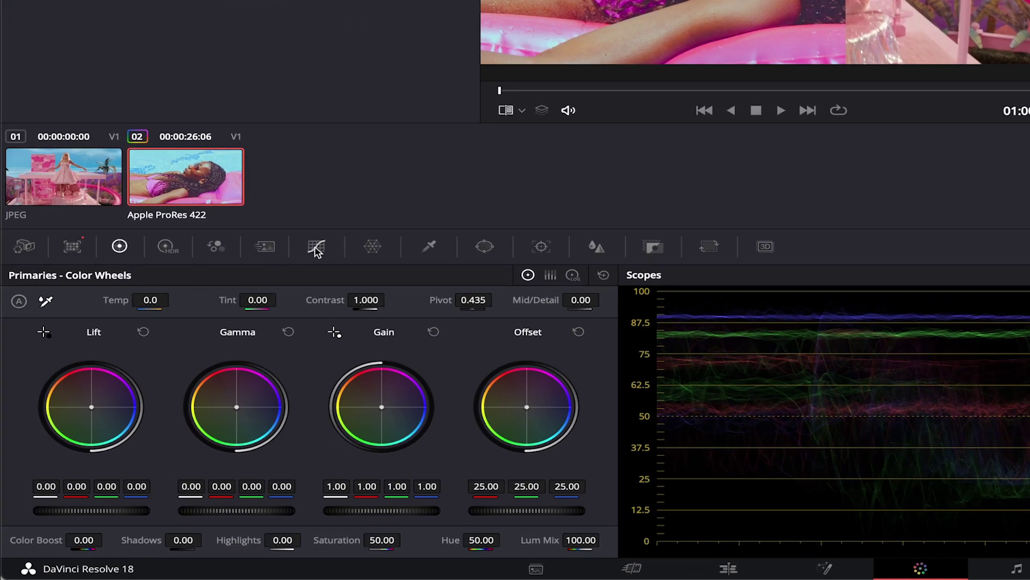
Lower the pool clip's highlights and slightly deepen the shadows and midtones
click(315, 251)
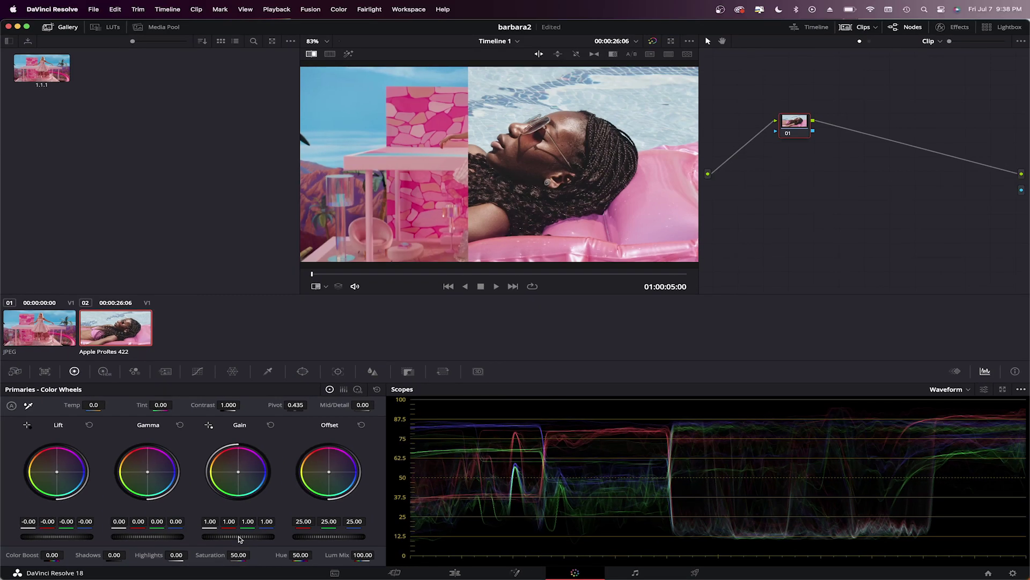
drag(385, 510, 253, 507)
drag(62, 537, 43, 534)
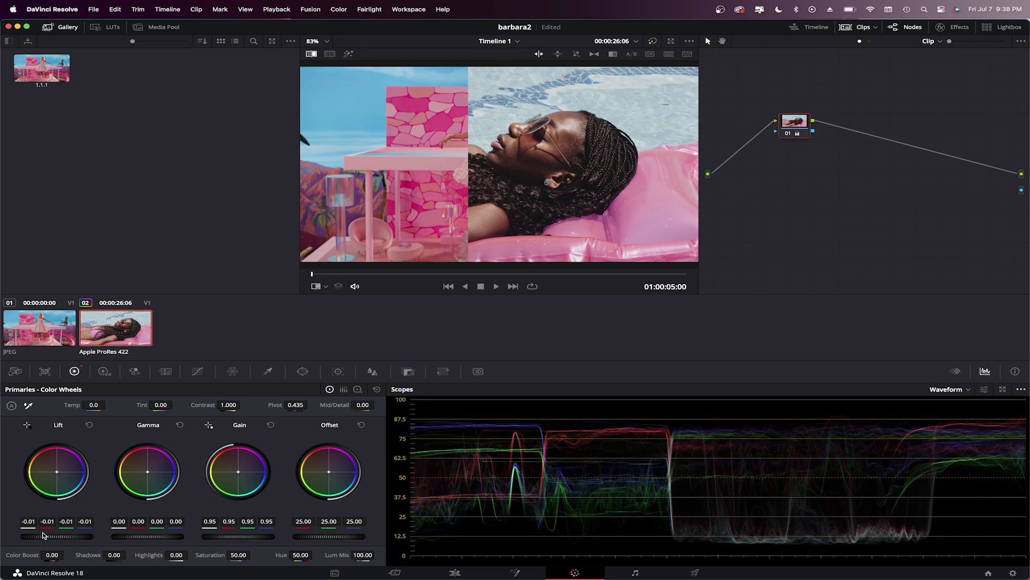
drag(159, 539, 150, 542)
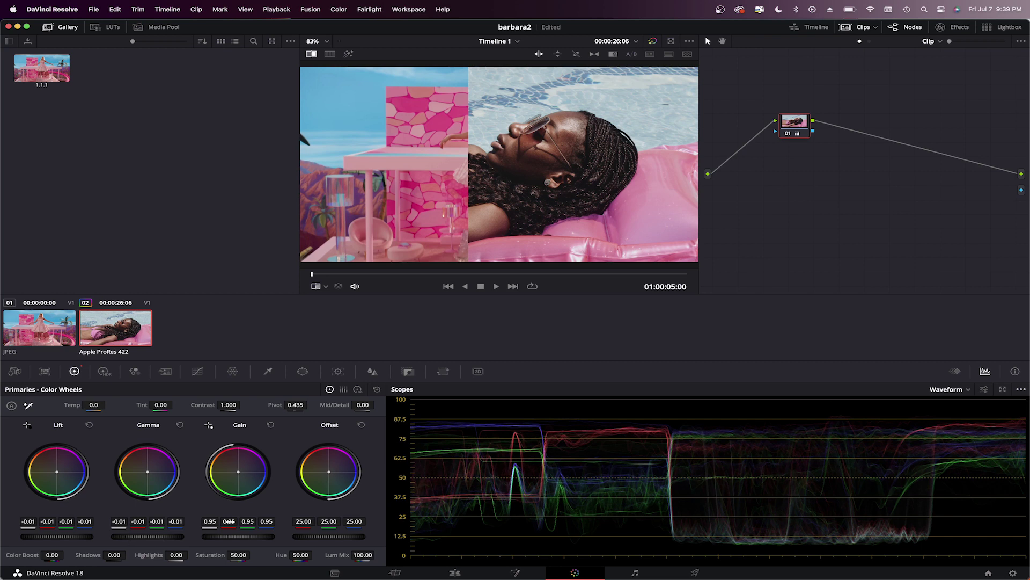
Set Color Boost to 16 and raise Saturation to 57.60
drag(57, 558, 63, 555)
drag(234, 555, 244, 554)
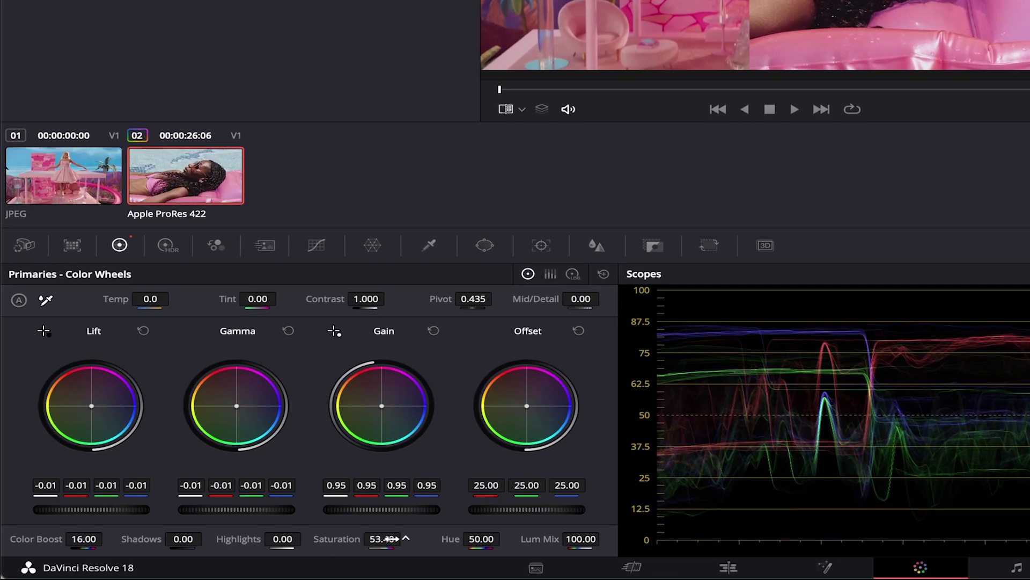
drag(390, 538, 382, 540)
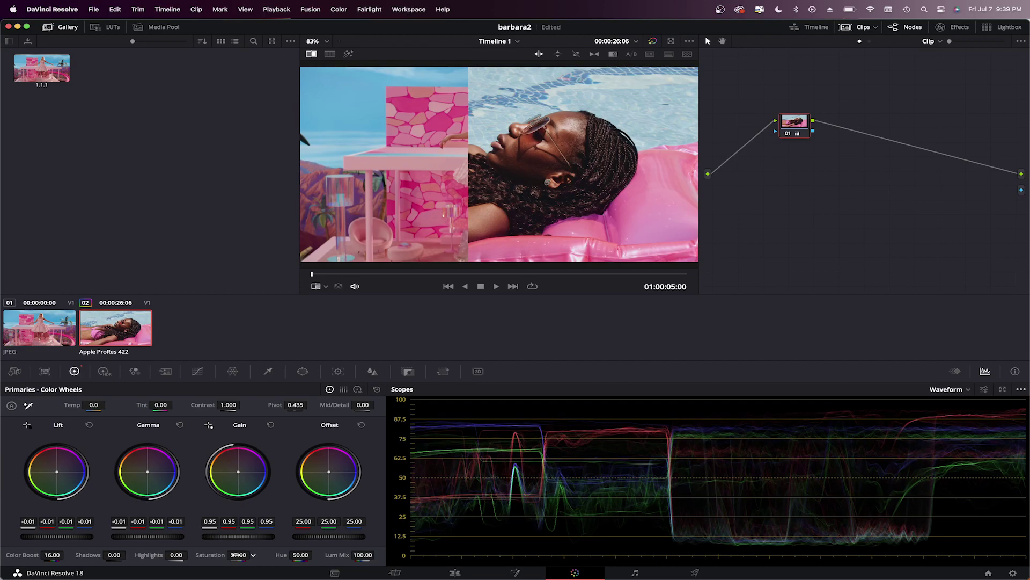
Bring the Gain master to 0.93, pull green from the shadows, and balance highlight blue at 0.94
drag(241, 538, 227, 538)
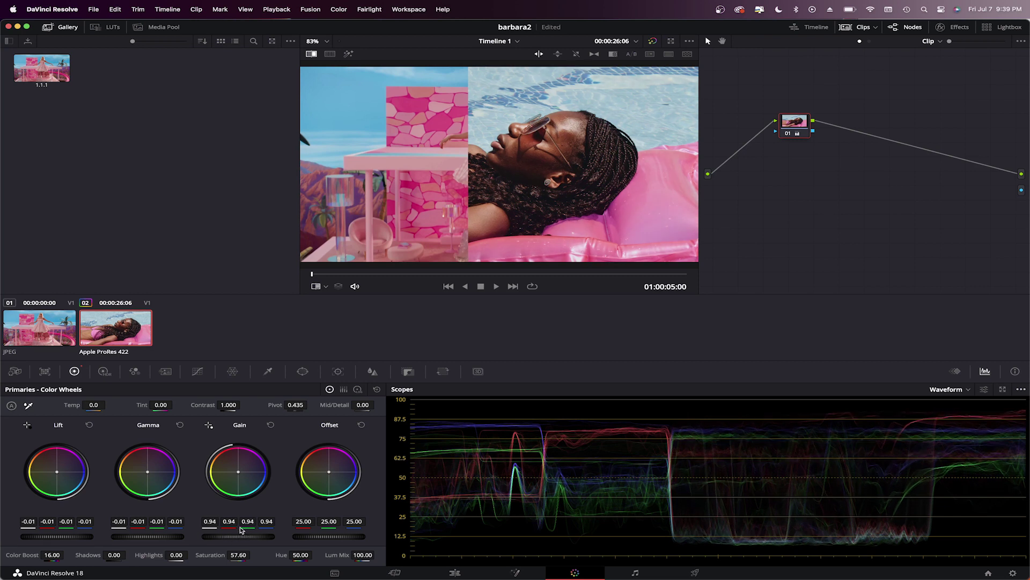
drag(55, 474, 58, 476)
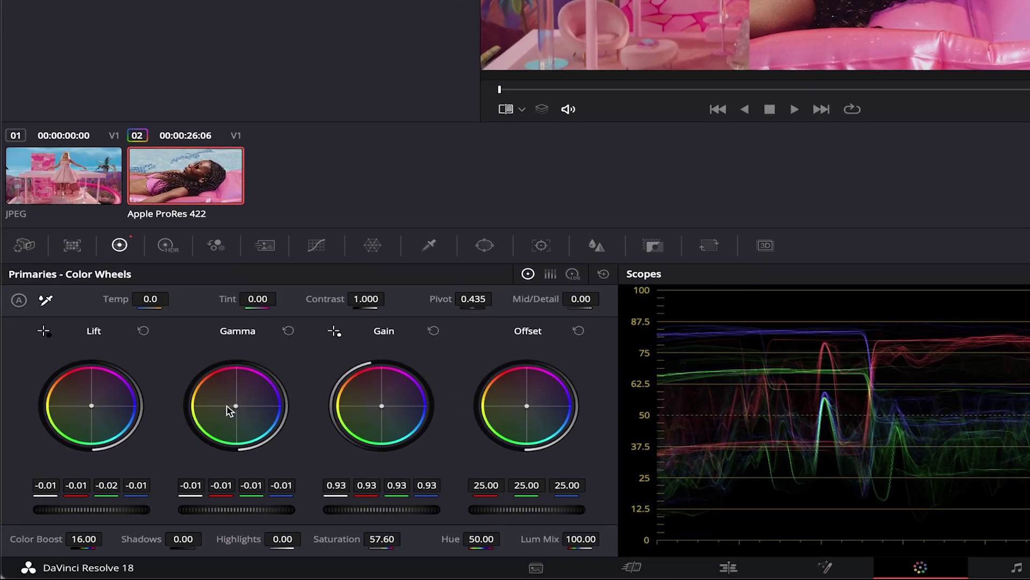
drag(383, 411, 379, 409)
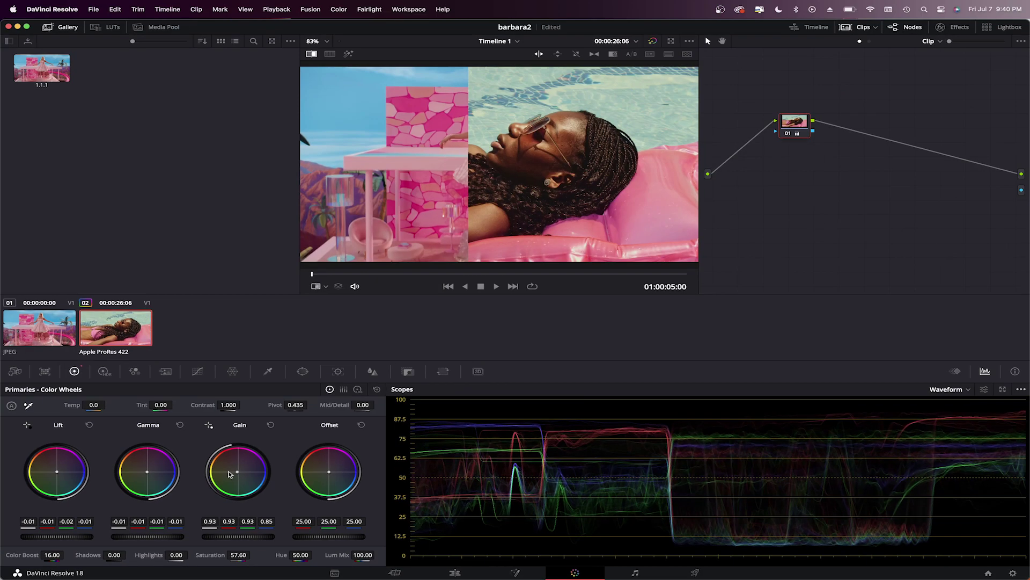
drag(236, 474, 240, 474)
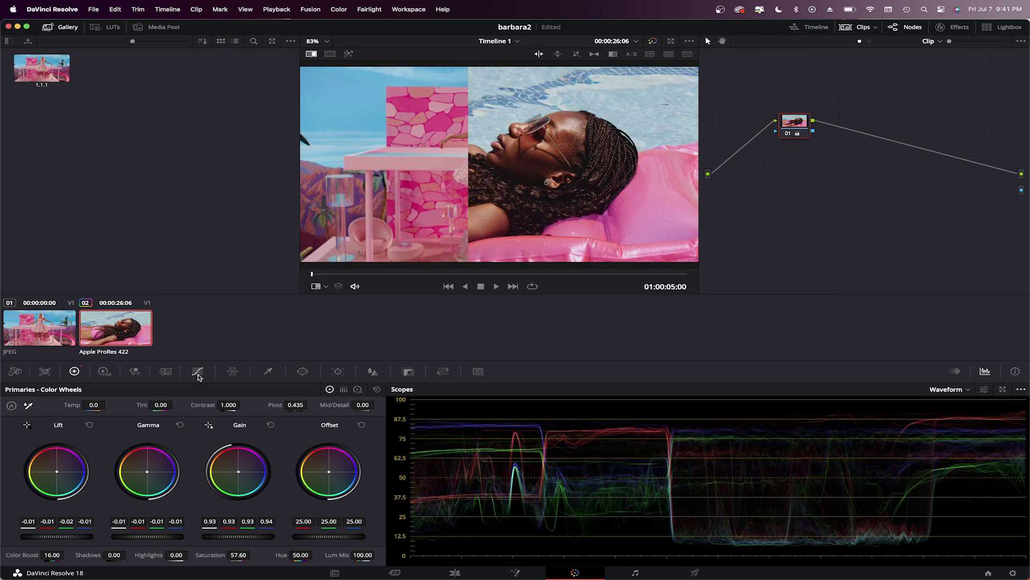
Try moving the custom curve's white point and black point
click(198, 372)
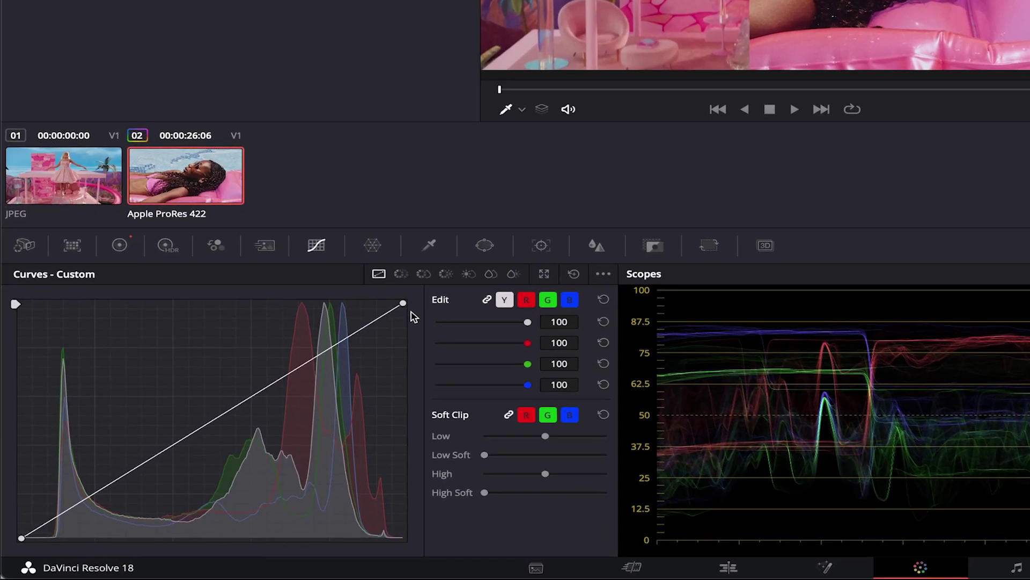
drag(403, 307, 411, 231)
drag(21, 537, 5, 572)
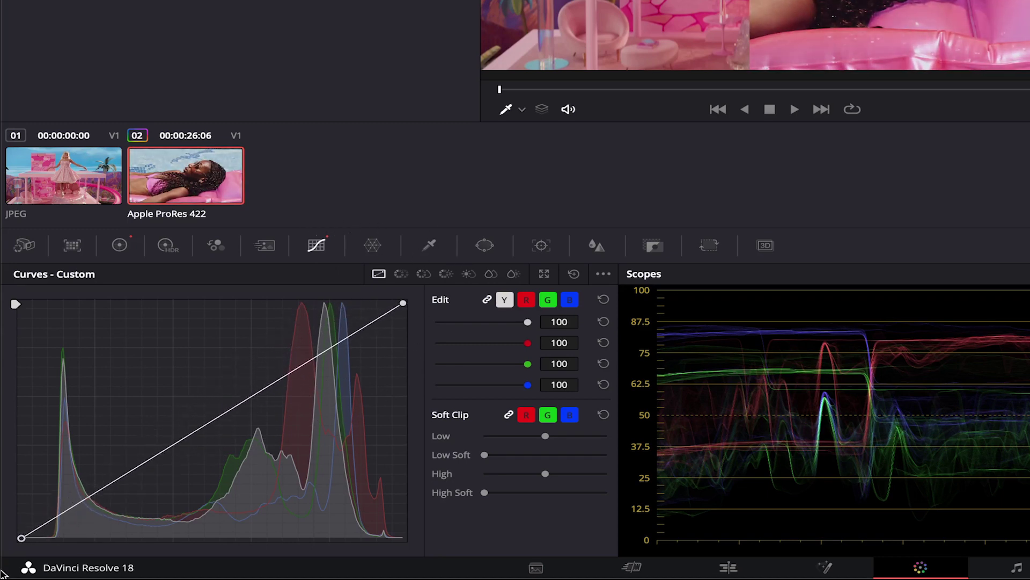
Preview each Hue/Lum/Sat curve mode, return to Custom, and add serial node 02 with Alt+S
click(401, 273)
click(424, 273)
click(446, 274)
click(469, 274)
click(491, 274)
click(513, 274)
click(379, 274)
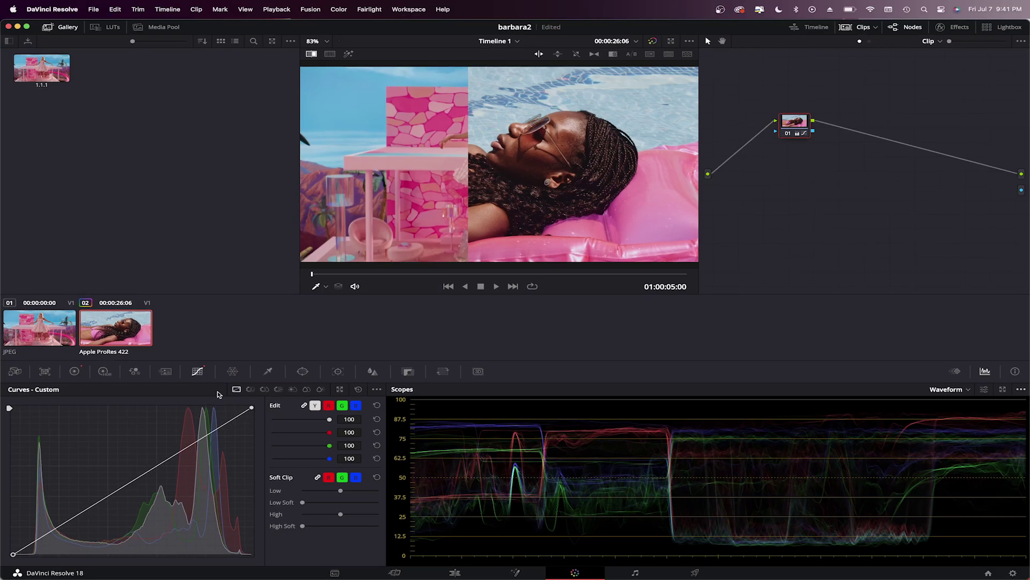
key(alt+s)
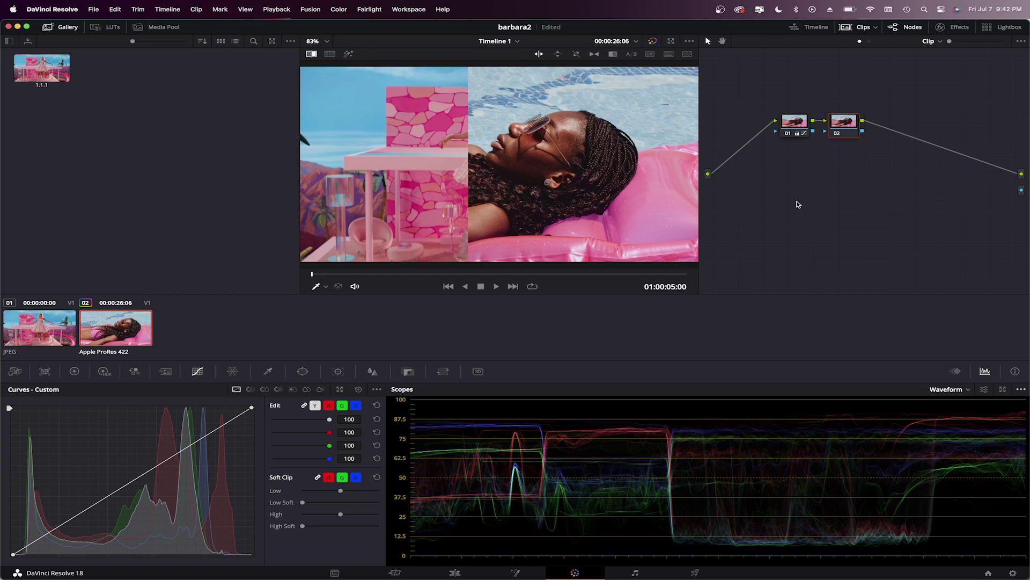
On the Hue Vs Sat curve, add points and raise saturation of the cyan and blue water hues
click(263, 390)
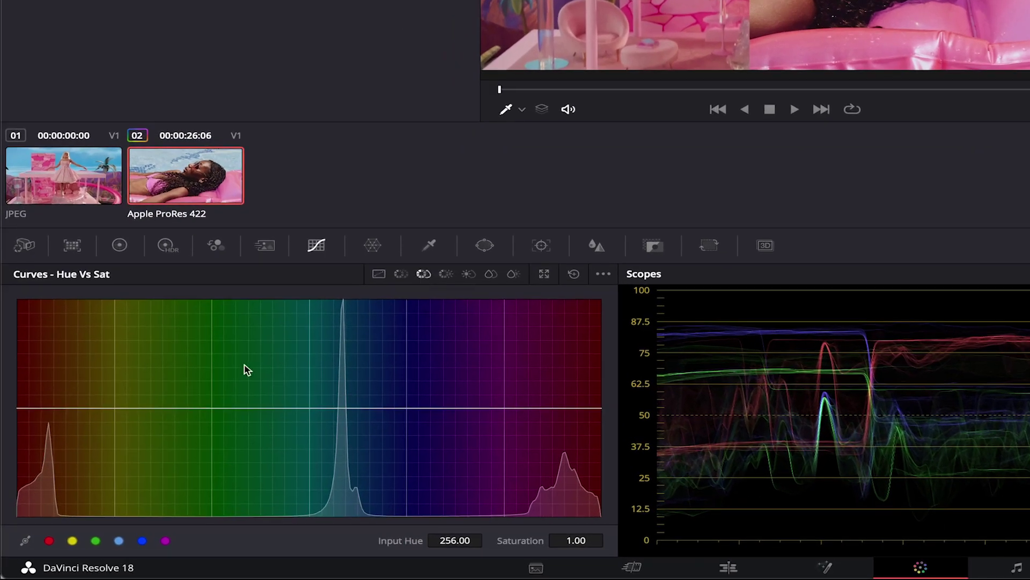
click(299, 408)
click(592, 408)
click(567, 408)
drag(315, 409, 308, 496)
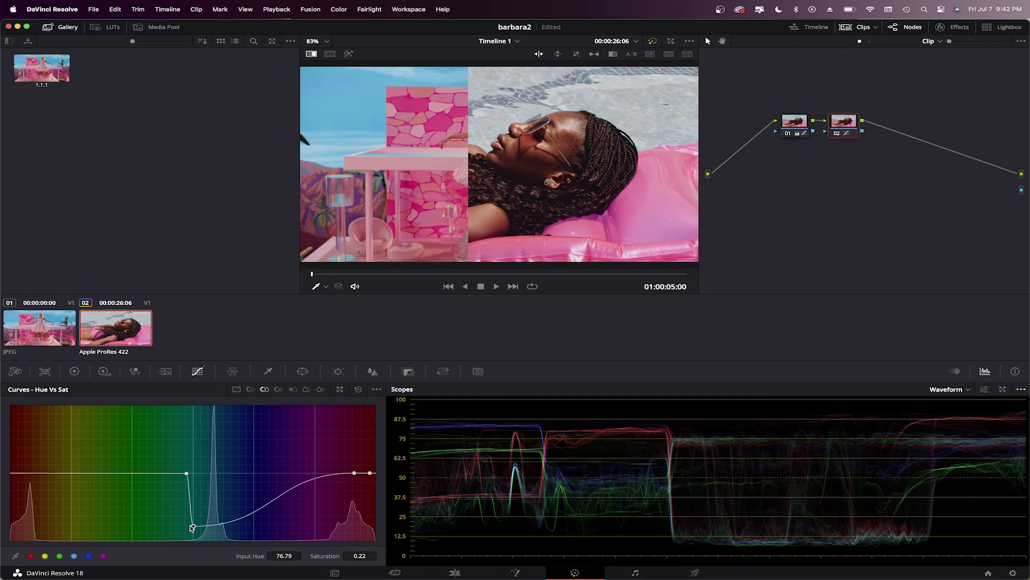
drag(192, 528, 203, 418)
drag(354, 472, 350, 473)
drag(202, 420, 205, 422)
click(319, 458)
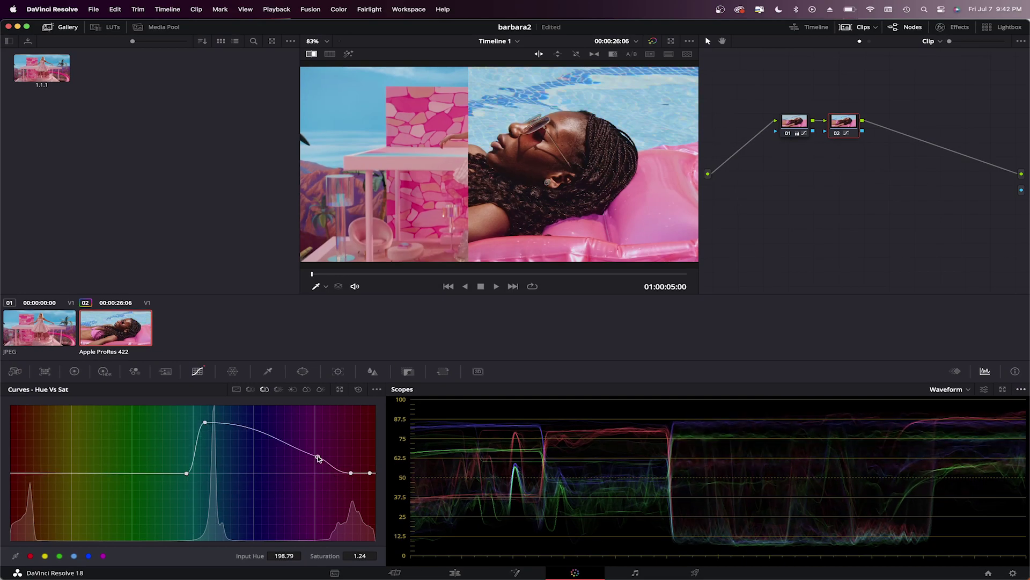
drag(318, 457, 329, 442)
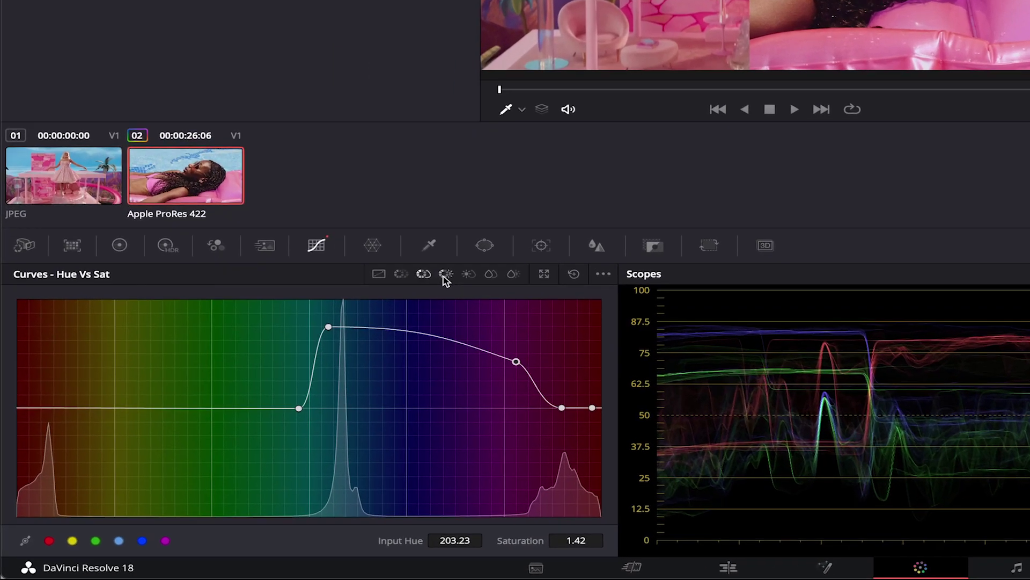
On the Hue Vs Lum curve, sample the water and darken the cyan hues to Lum Gain 0.46
click(278, 389)
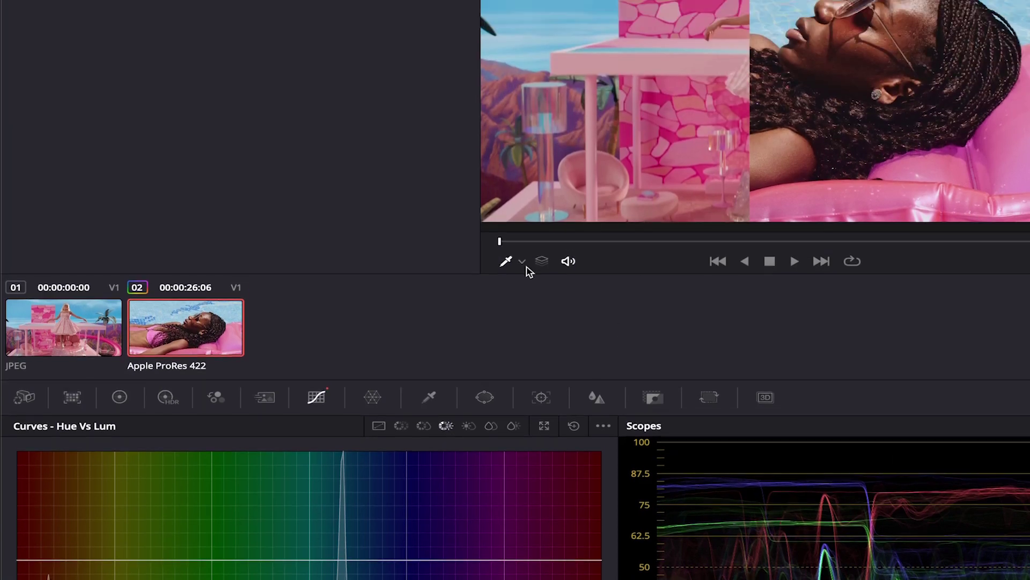
click(522, 110)
click(539, 301)
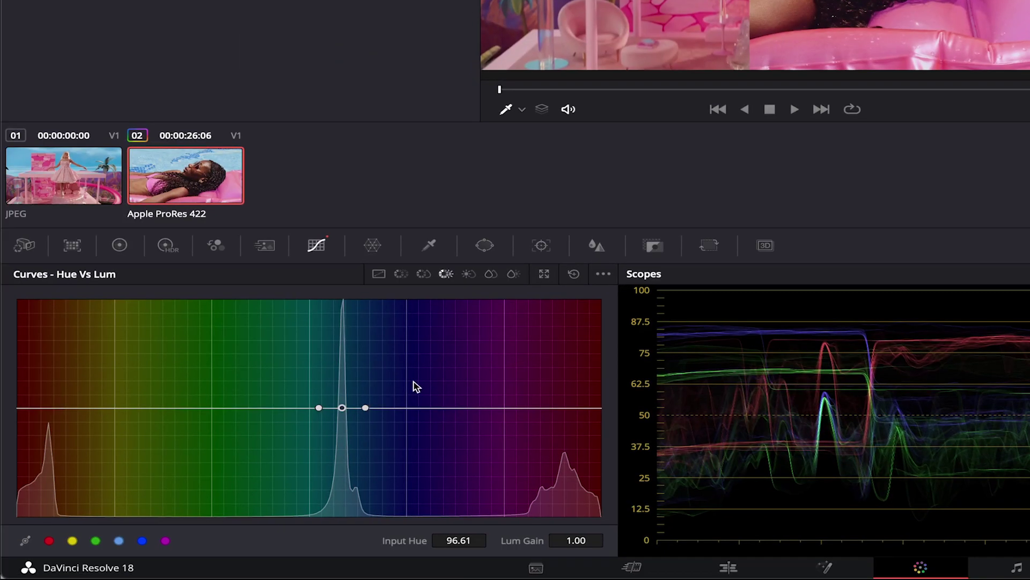
drag(340, 409, 341, 462)
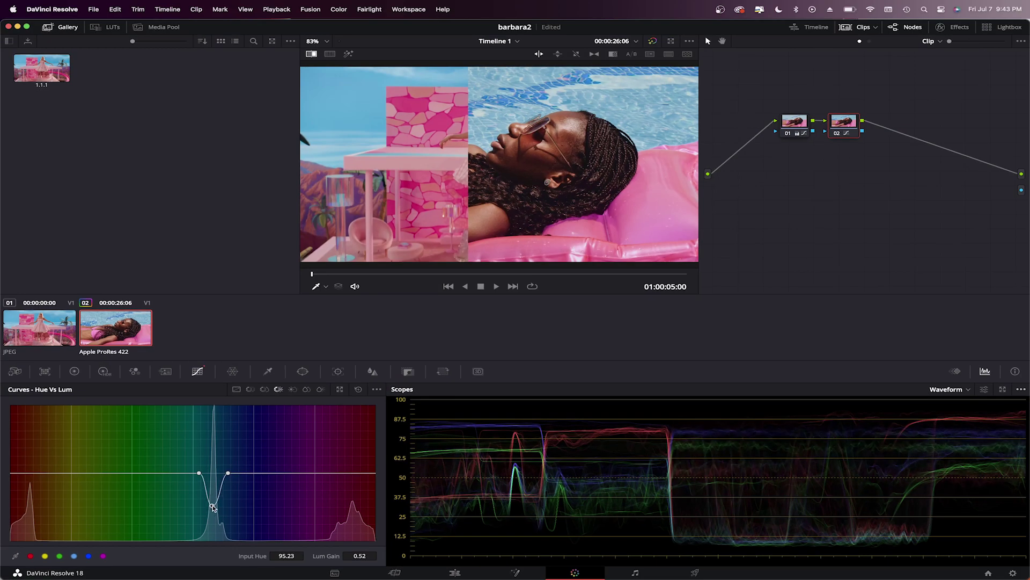
drag(213, 507, 214, 512)
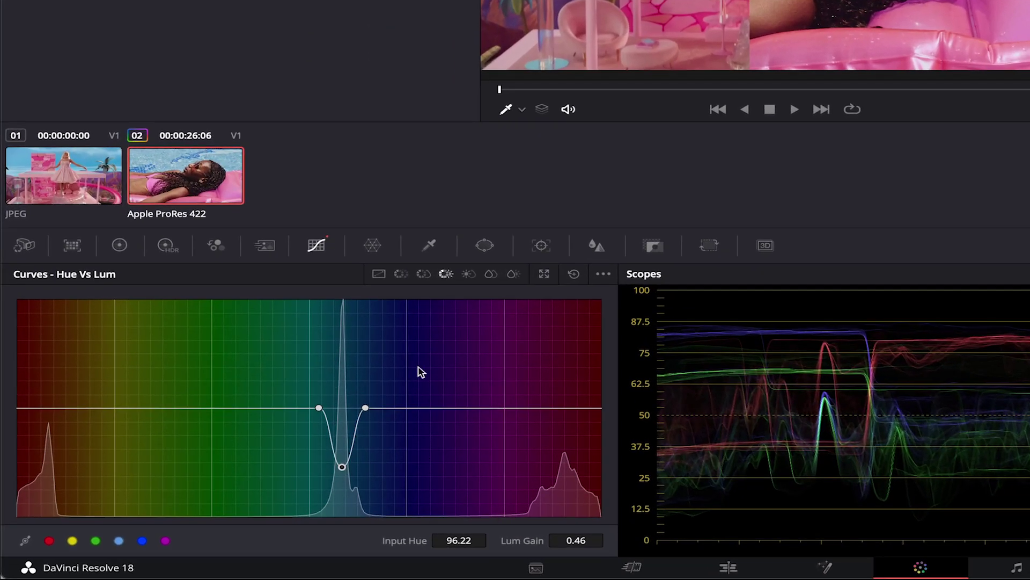
click(292, 389)
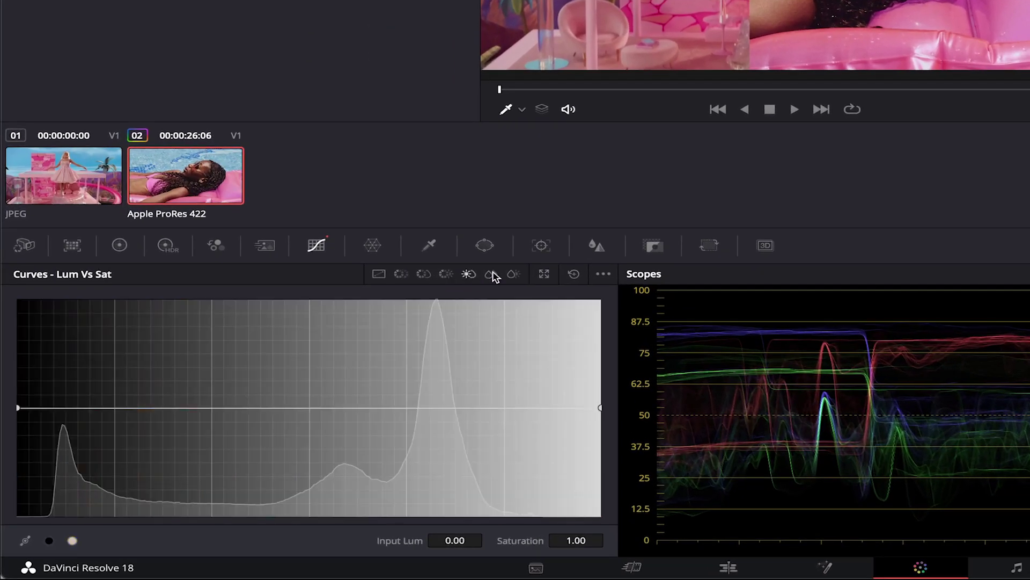
On the Sat Vs Lum curve, lower the point so highly saturated colours drop to Lum 0.93
click(492, 274)
click(514, 273)
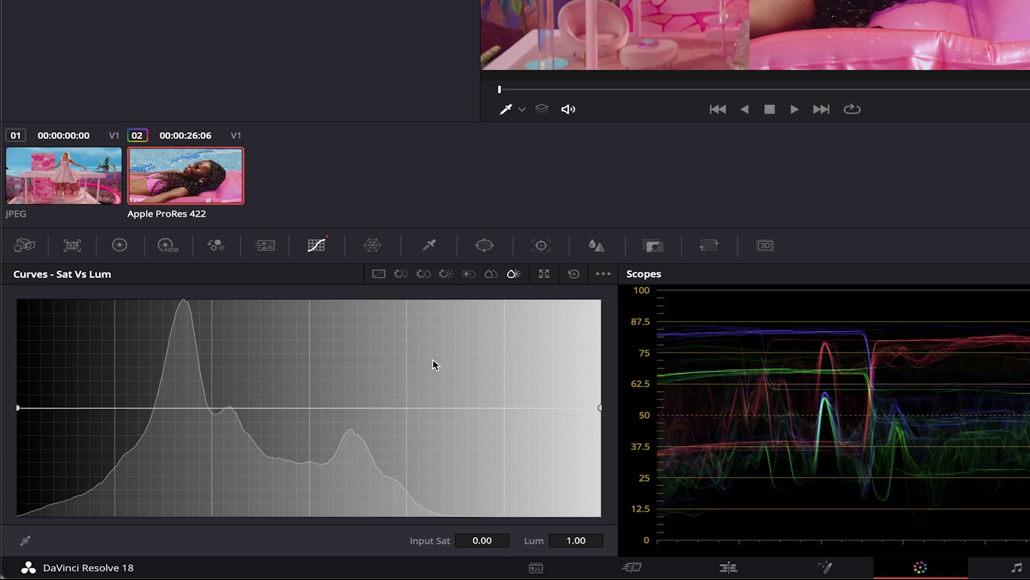
mouse_move(18, 408)
mouse_down()
mouse_move(19, 430)
mouse_move(7, 376)
mouse_move(8, 402)
mouse_up()
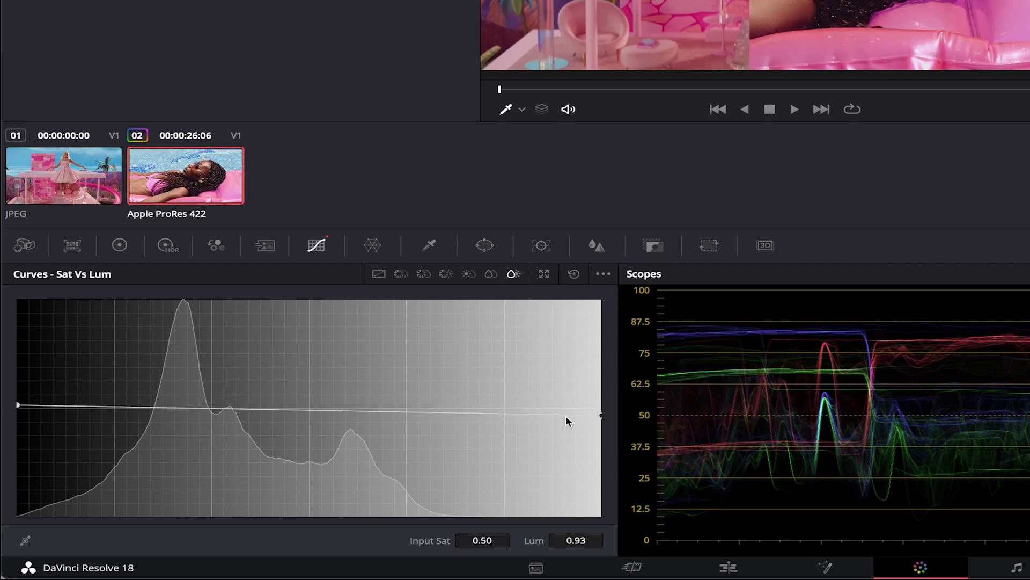